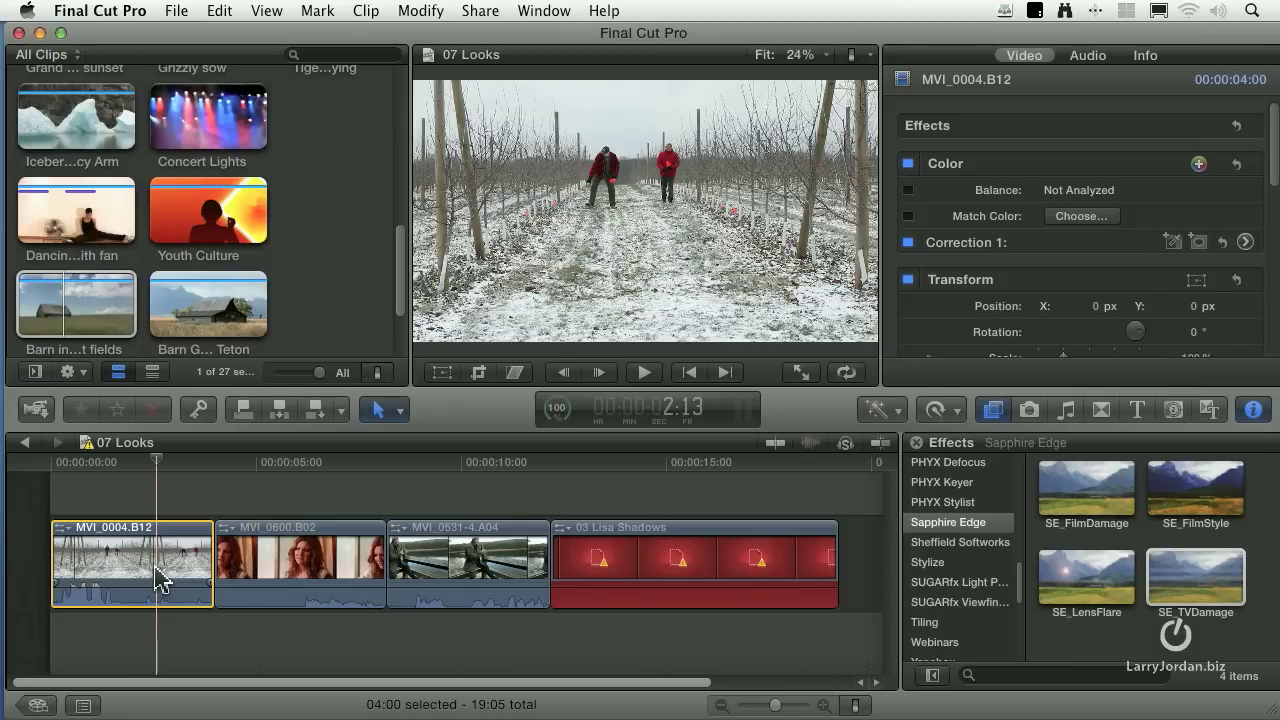
Apply the Magic Bullet Looks effect to the MVI_0004.B12 clip in the timeline
{"action": "scroll", "coordinate": [1000, 528], "scroll_direction": "up", "scroll_amount": 4}
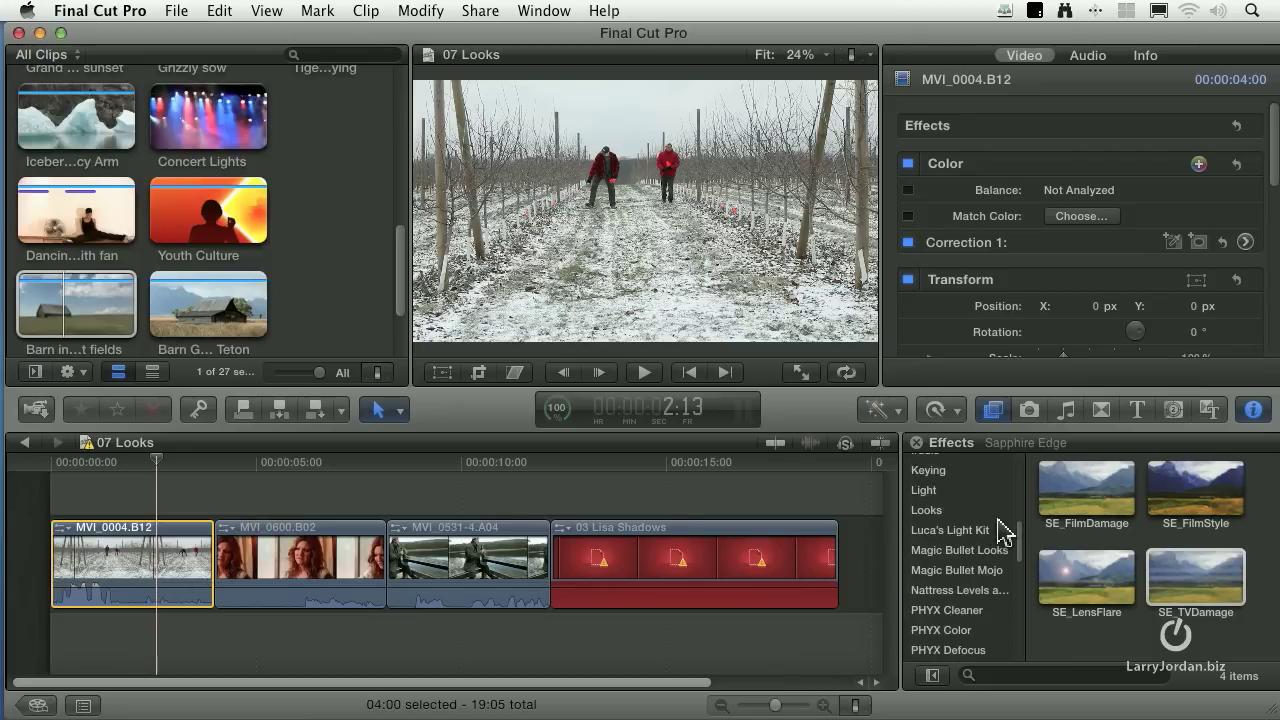
{"action": "left_click", "coordinate": [955, 540]}
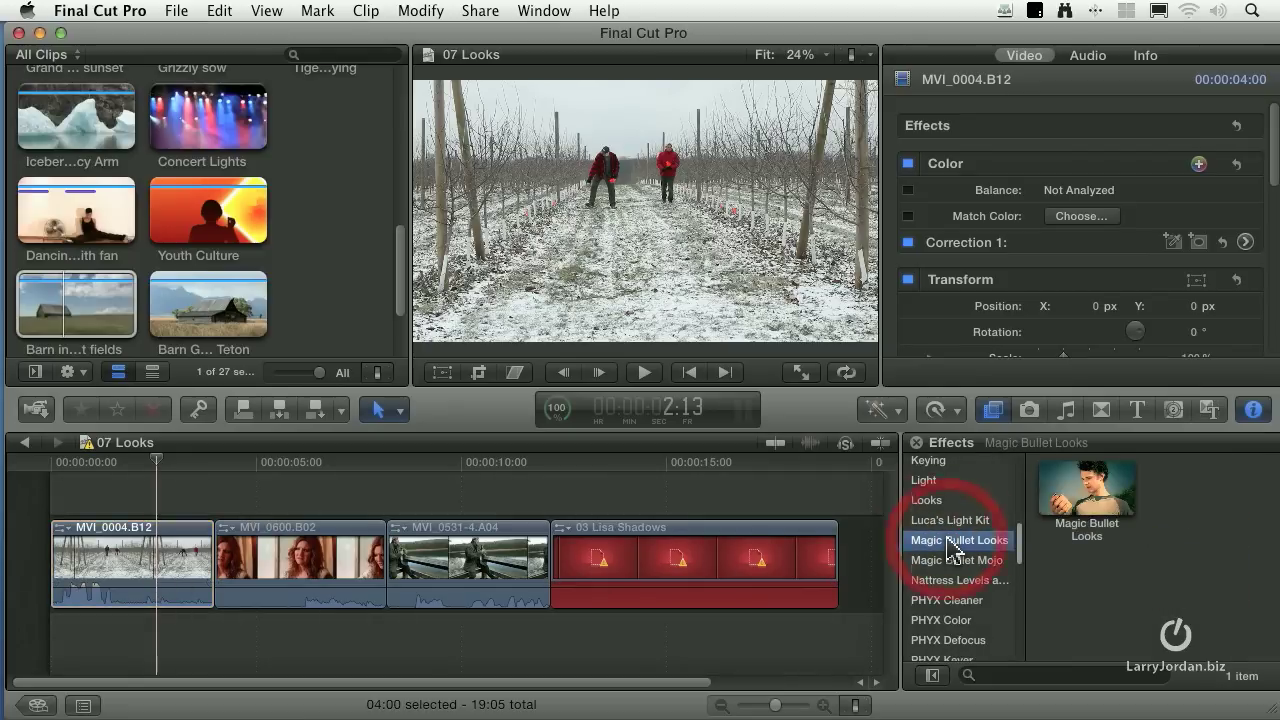
{"action": "left_click", "coordinate": [1108, 515]}
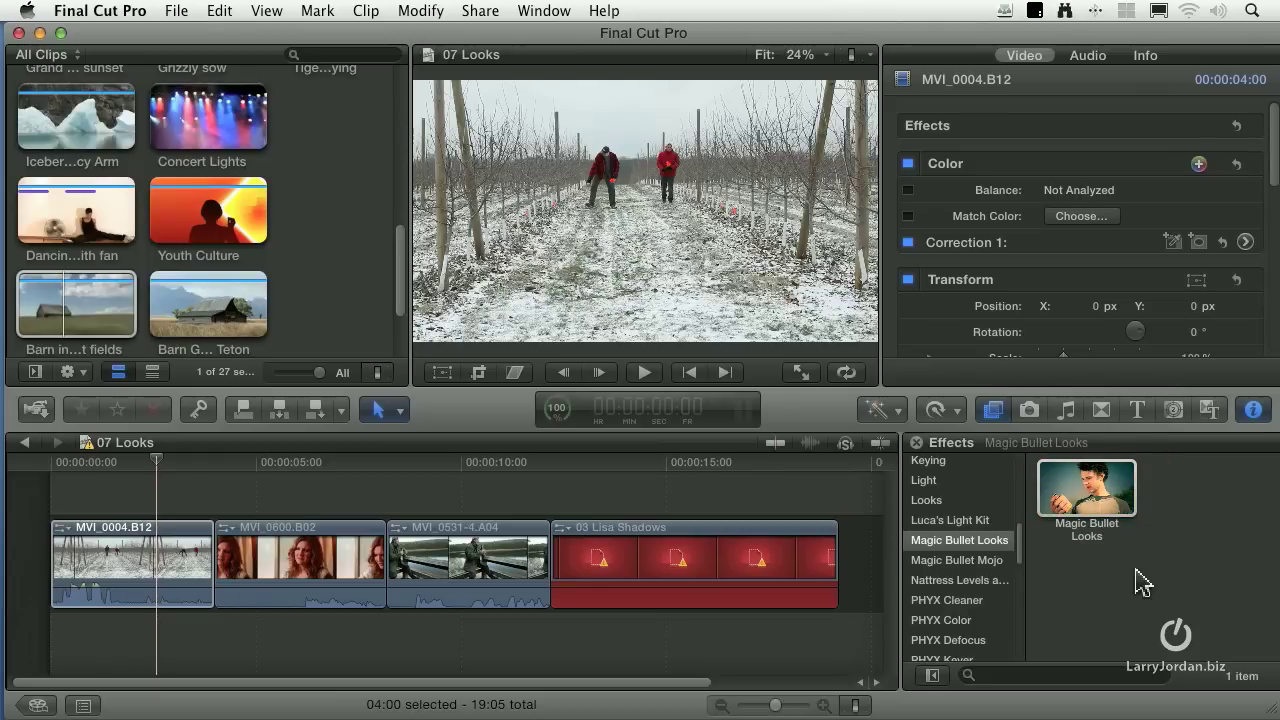
{"action": "left_click_drag", "start_coordinate": [1082, 480], "coordinate": [720, 545]}
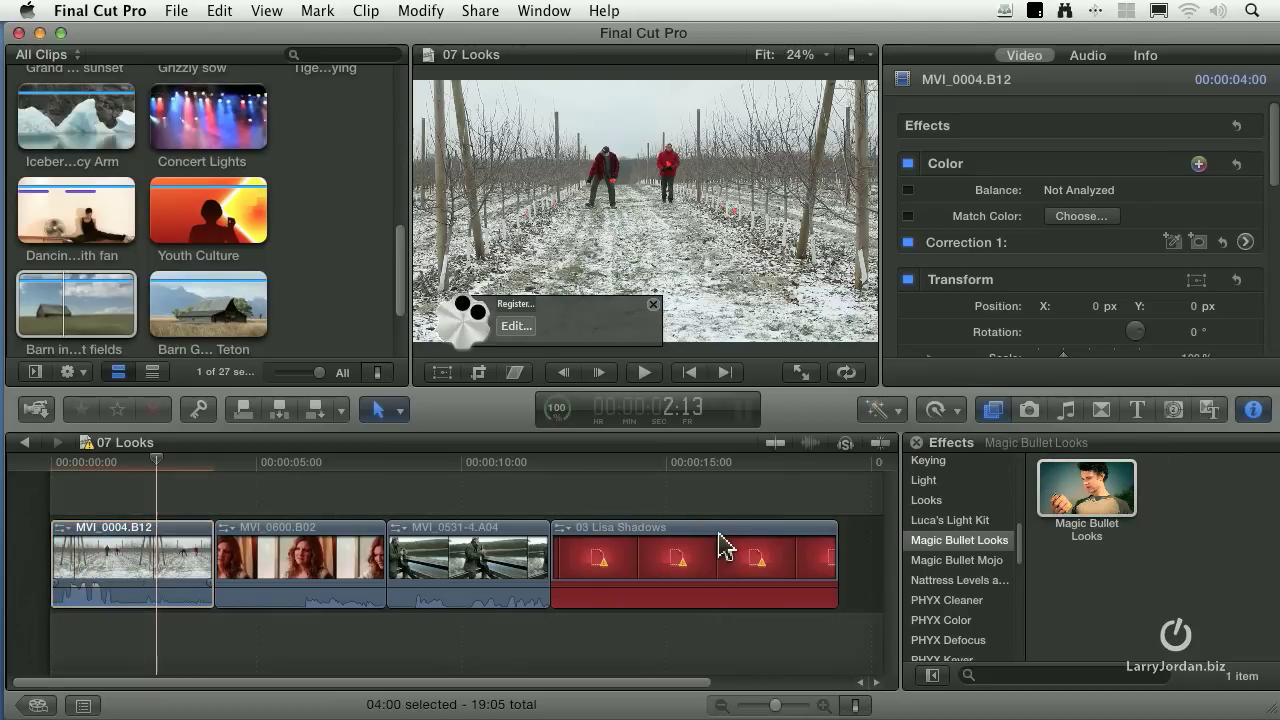
Delete the 03 Lisa Shadows clip from the end of the timeline
{"action": "left_click", "coordinate": [720, 545]}
{"action": "key", "text": "Delete"}
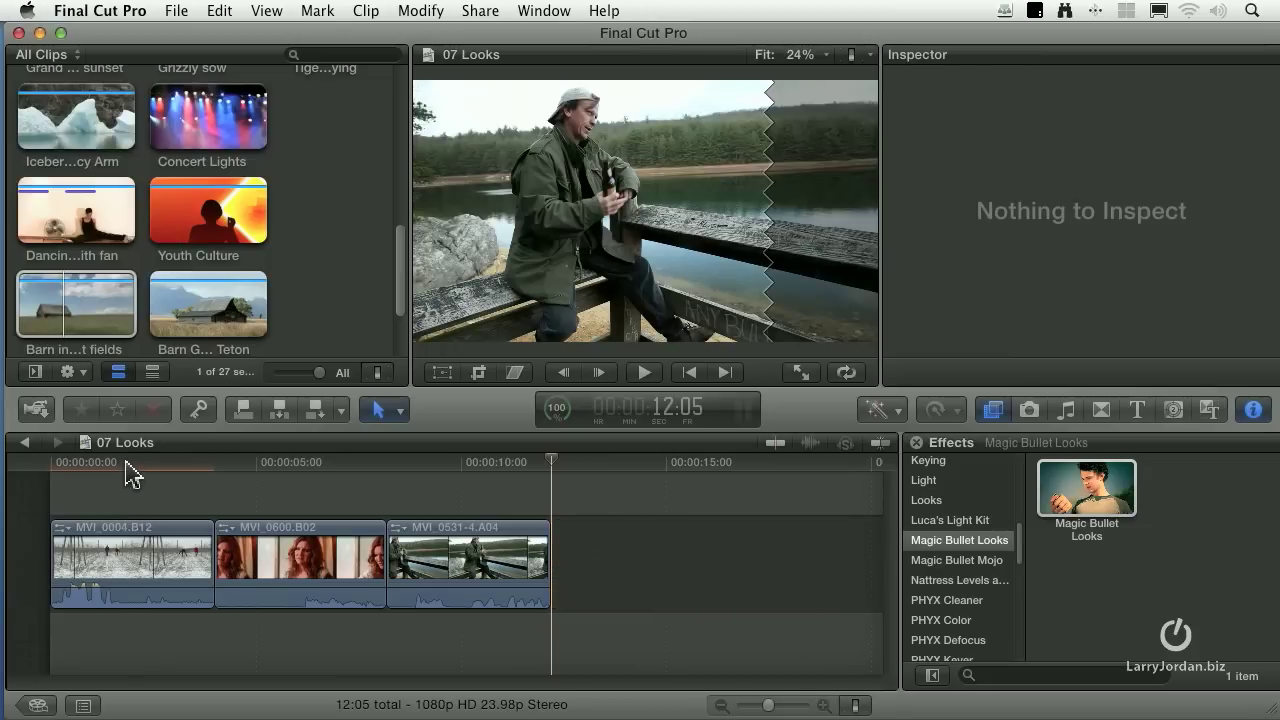
Select the MVI_0004.B12 clip and open its Magic Bullet Looks editor
{"action": "left_click", "coordinate": [125, 470]}
{"action": "left_click", "coordinate": [145, 583]}
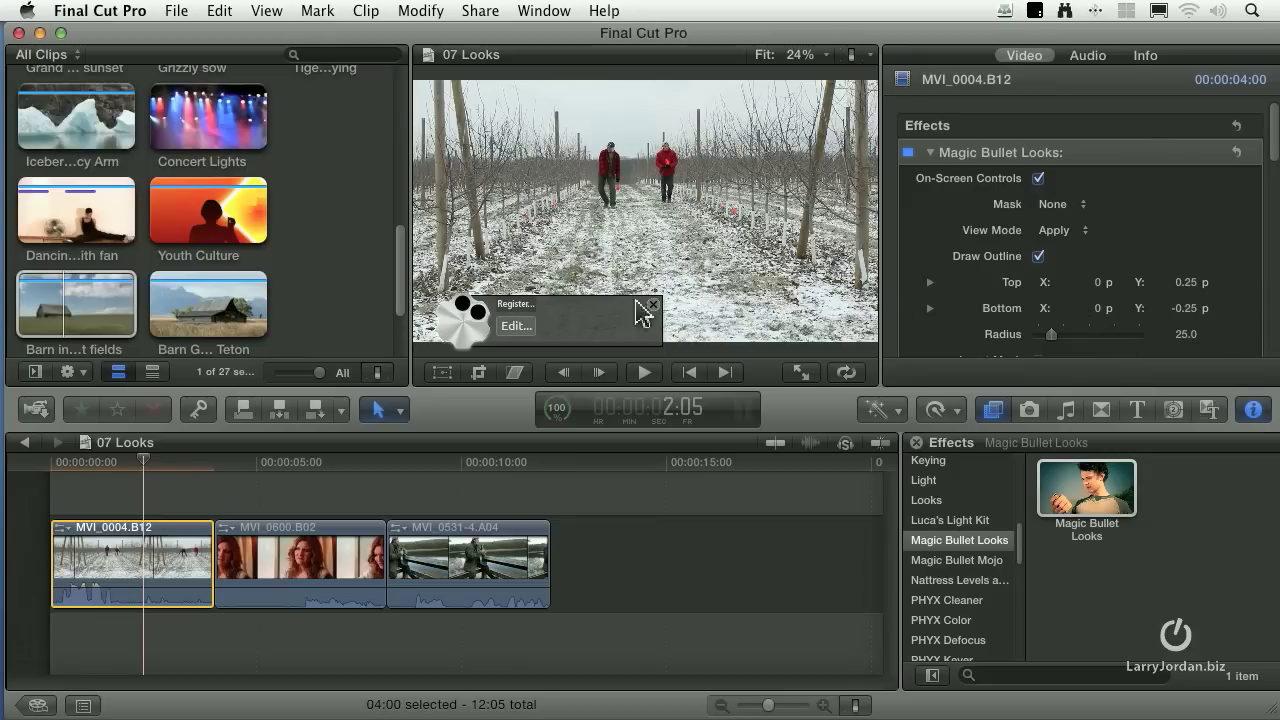
{"action": "left_click", "coordinate": [513, 327]}
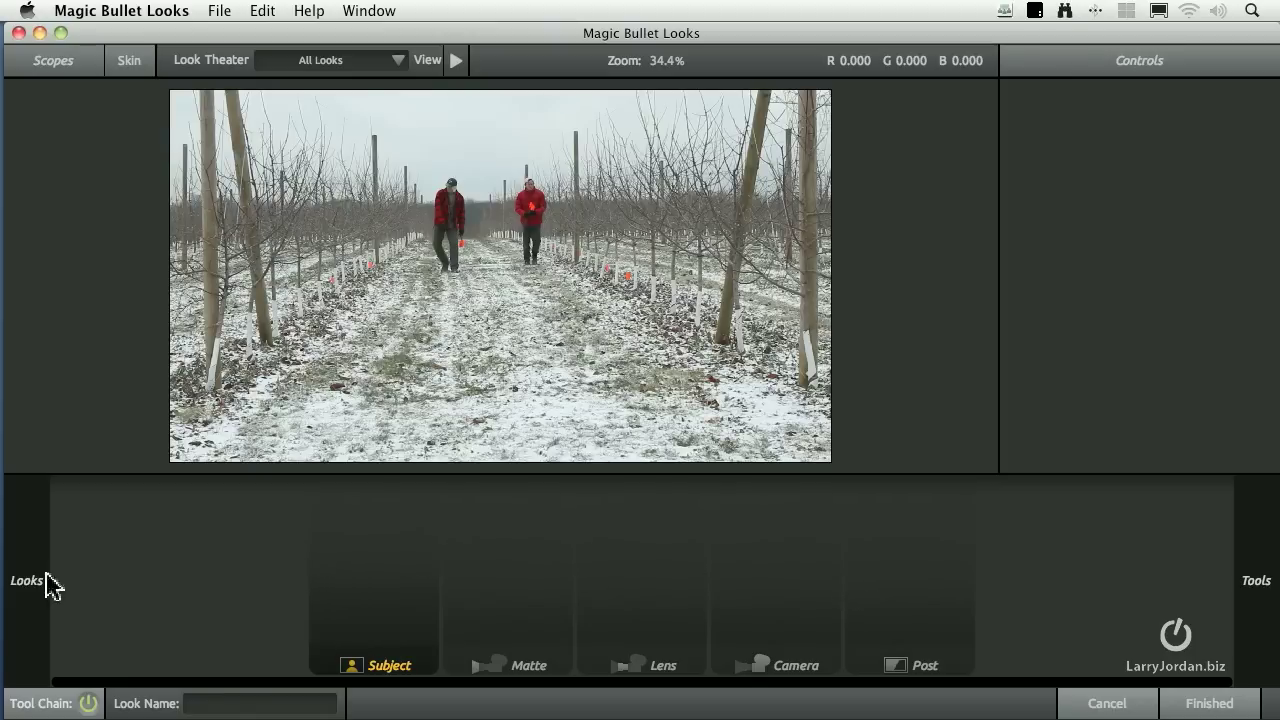
Collapse the Diffusion and Light and Stylized categories in the Looks library
{"action": "mouse_move", "coordinate": [25, 582]}
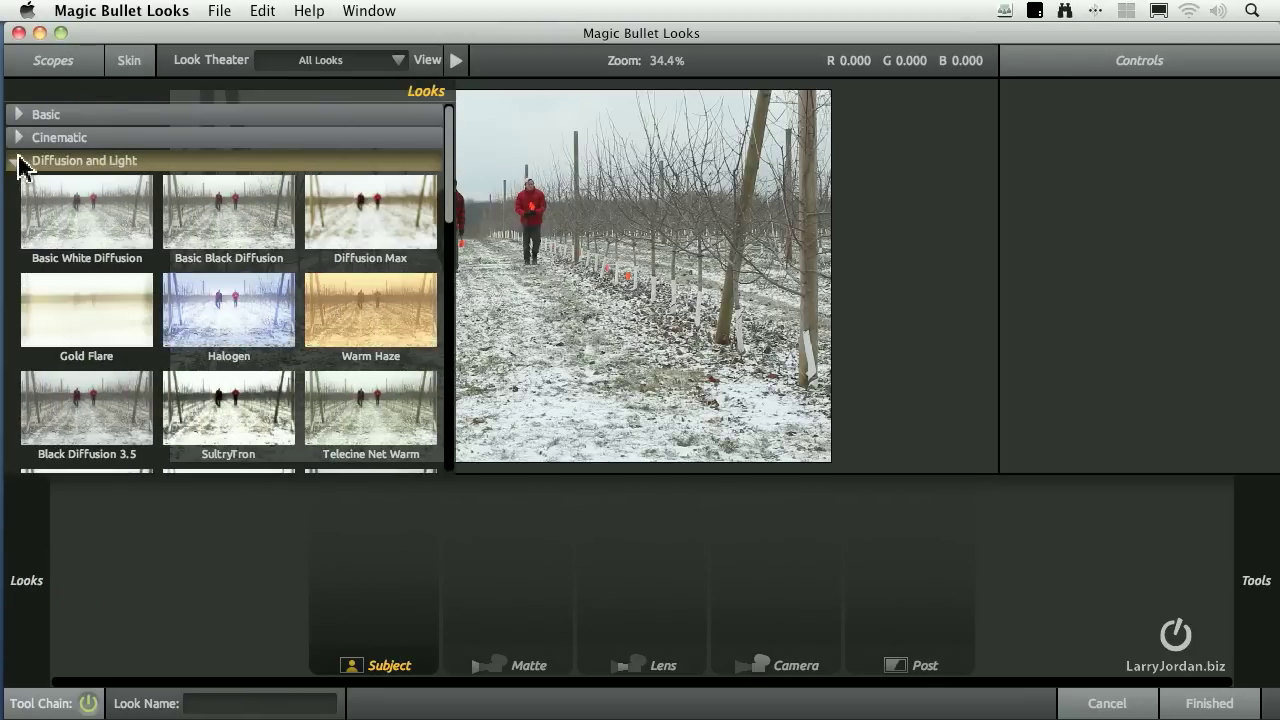
{"action": "left_click", "coordinate": [20, 161]}
{"action": "left_click", "coordinate": [20, 206]}
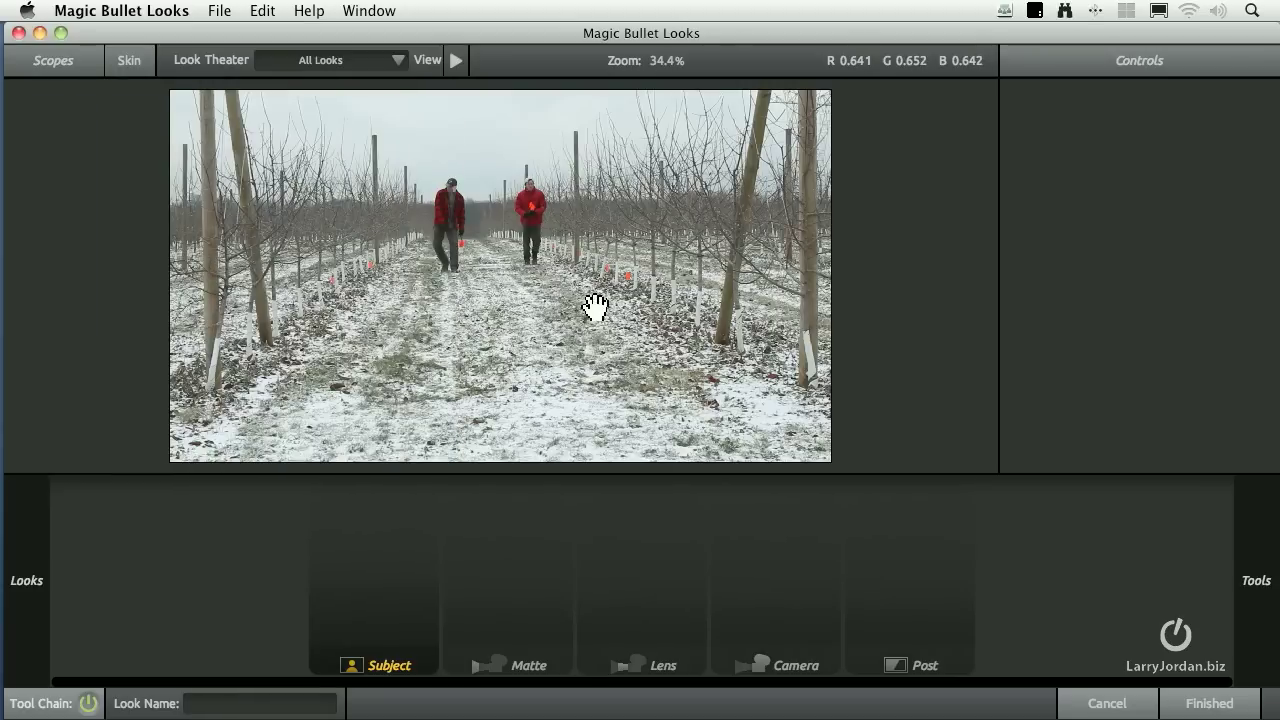
Zoom the clip preview in and out, leaving it at 26.9%
{"action": "scroll", "coordinate": [591, 306], "scroll_direction": "up", "scroll_amount": 1}
{"action": "scroll", "coordinate": [591, 306], "scroll_direction": "down", "scroll_amount": 3}
{"action": "scroll", "coordinate": [595, 308], "scroll_direction": "up", "scroll_amount": 2}
{"action": "scroll", "coordinate": [595, 308], "scroll_direction": "down", "scroll_amount": 1}
{"action": "scroll", "coordinate": [595, 308], "scroll_direction": "up", "scroll_amount": 1}
{"action": "scroll", "coordinate": [595, 308], "scroll_direction": "up", "scroll_amount": 1}
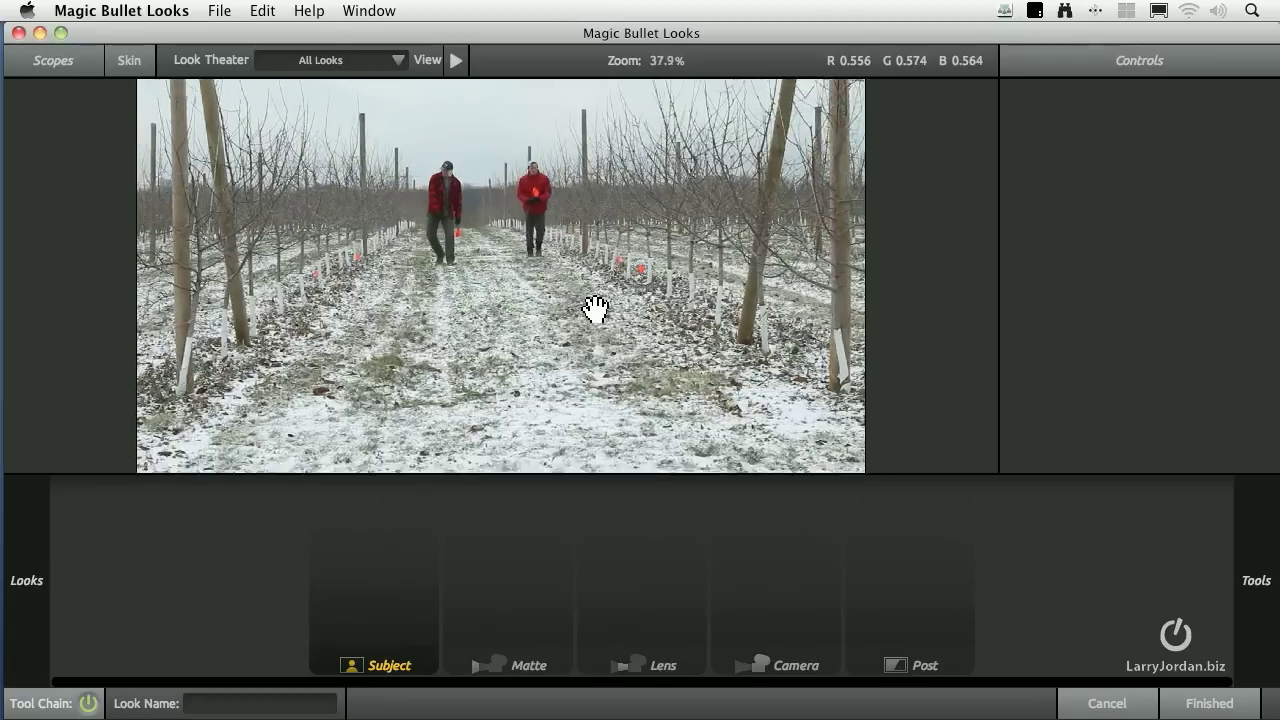
{"action": "scroll", "coordinate": [595, 308], "scroll_direction": "down", "scroll_amount": 2}
{"action": "scroll", "coordinate": [595, 308], "scroll_direction": "up", "scroll_amount": 1}
{"action": "scroll", "coordinate": [595, 308], "scroll_direction": "up", "scroll_amount": 2}
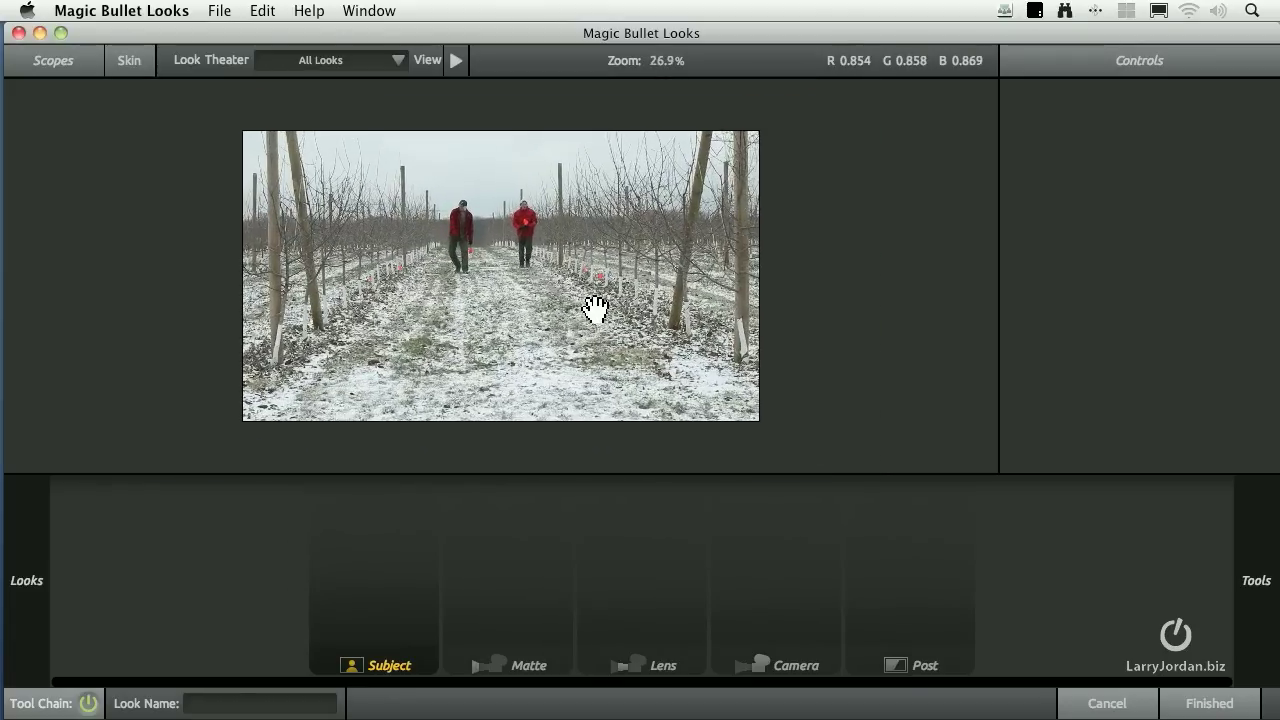
Expand the Cinematic looks and try Zombies, Romance and Neo on the orchard clip
{"action": "mouse_move", "coordinate": [30, 565]}
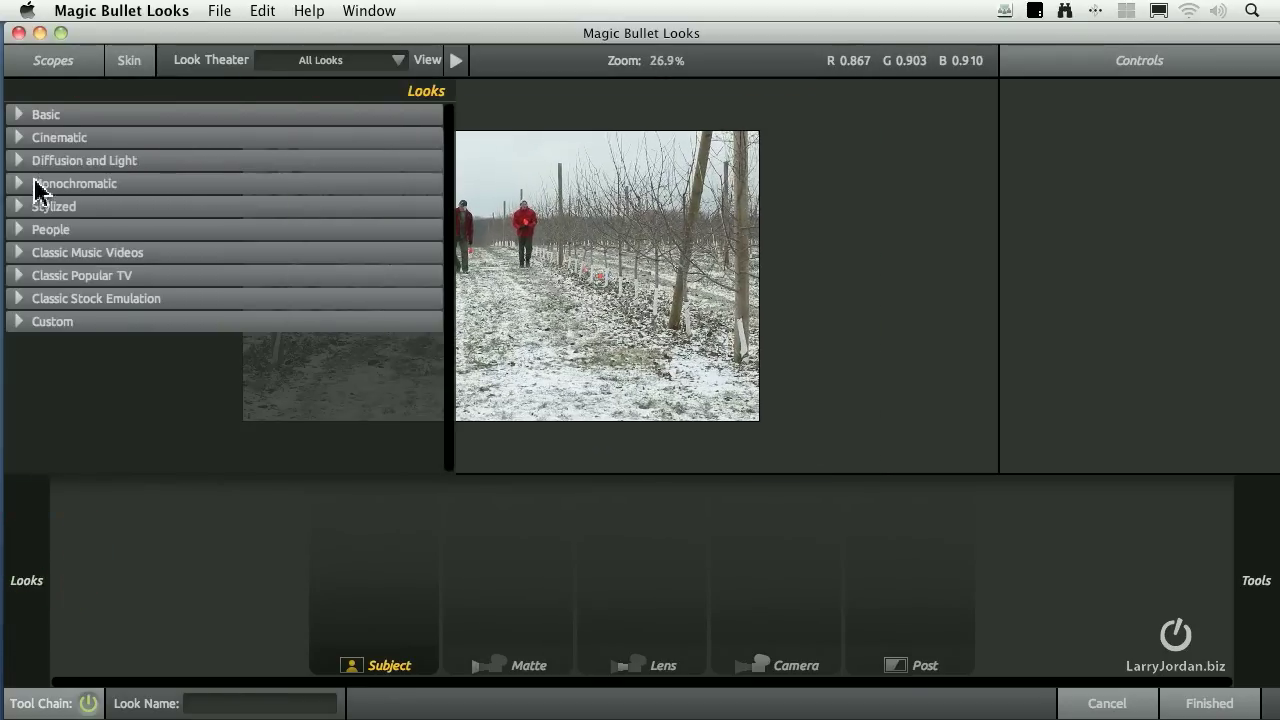
{"action": "left_click", "coordinate": [18, 138]}
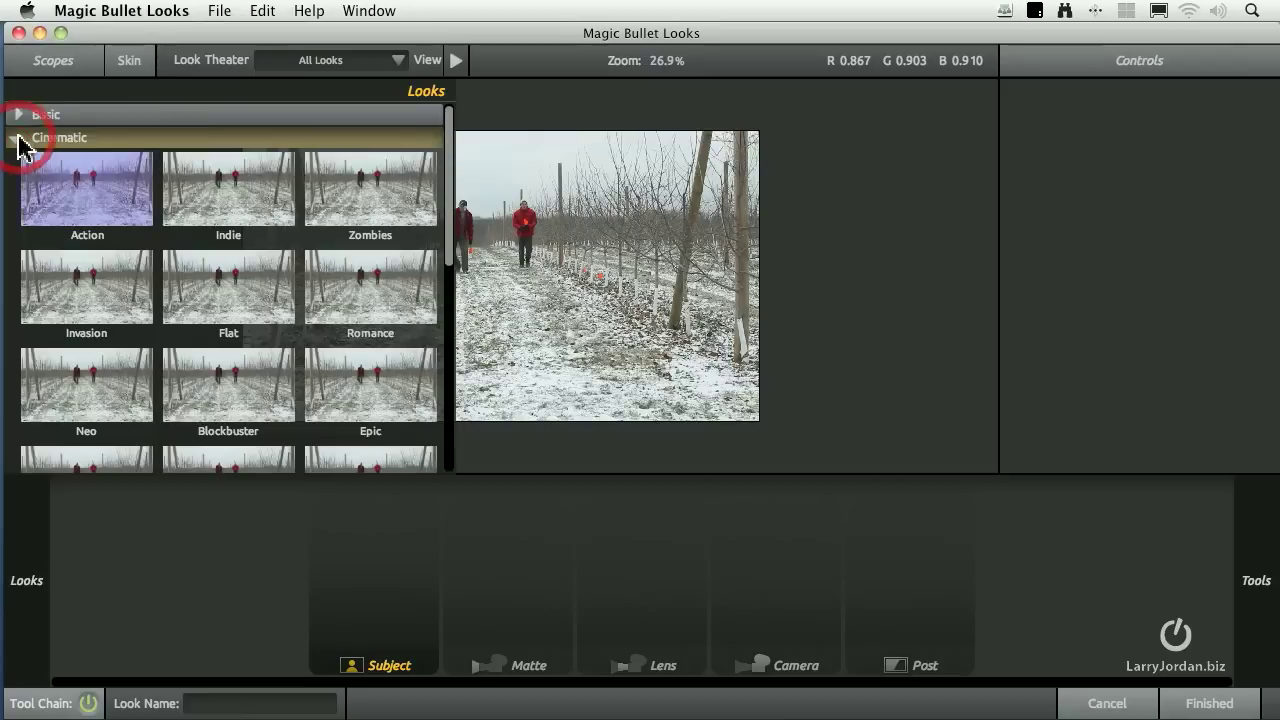
{"action": "left_click", "coordinate": [360, 200]}
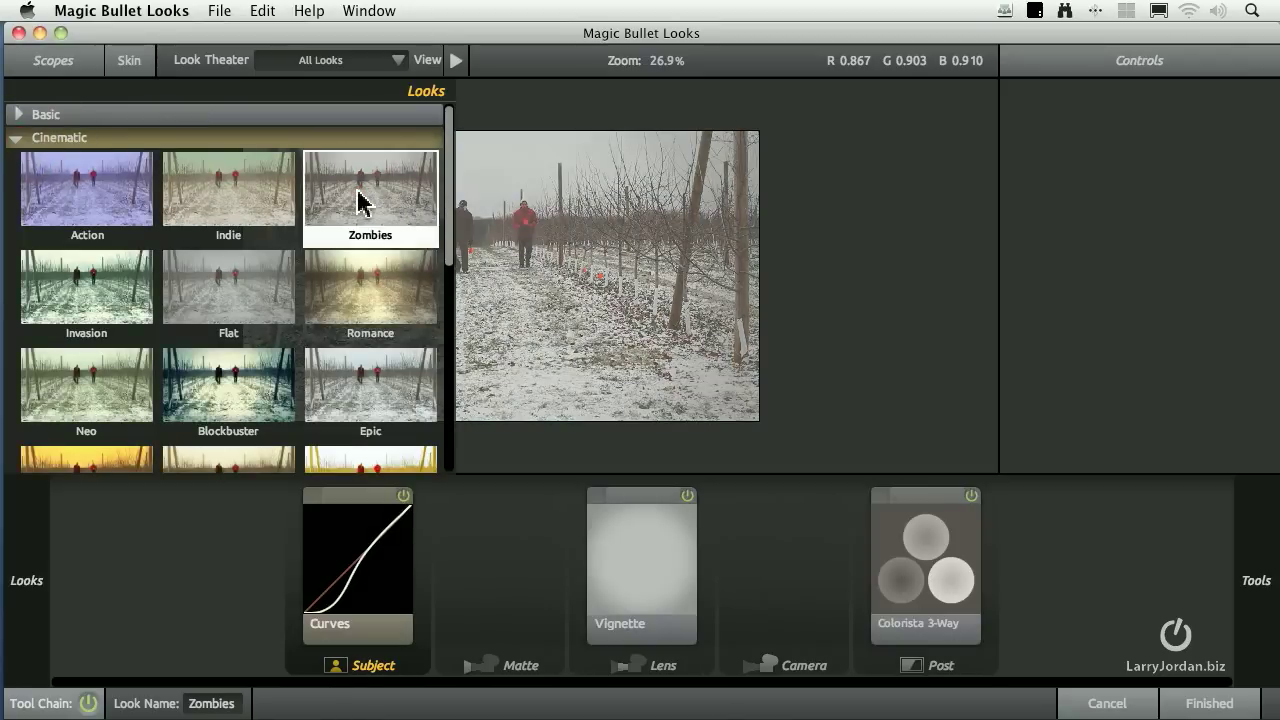
{"action": "left_click", "coordinate": [357, 300]}
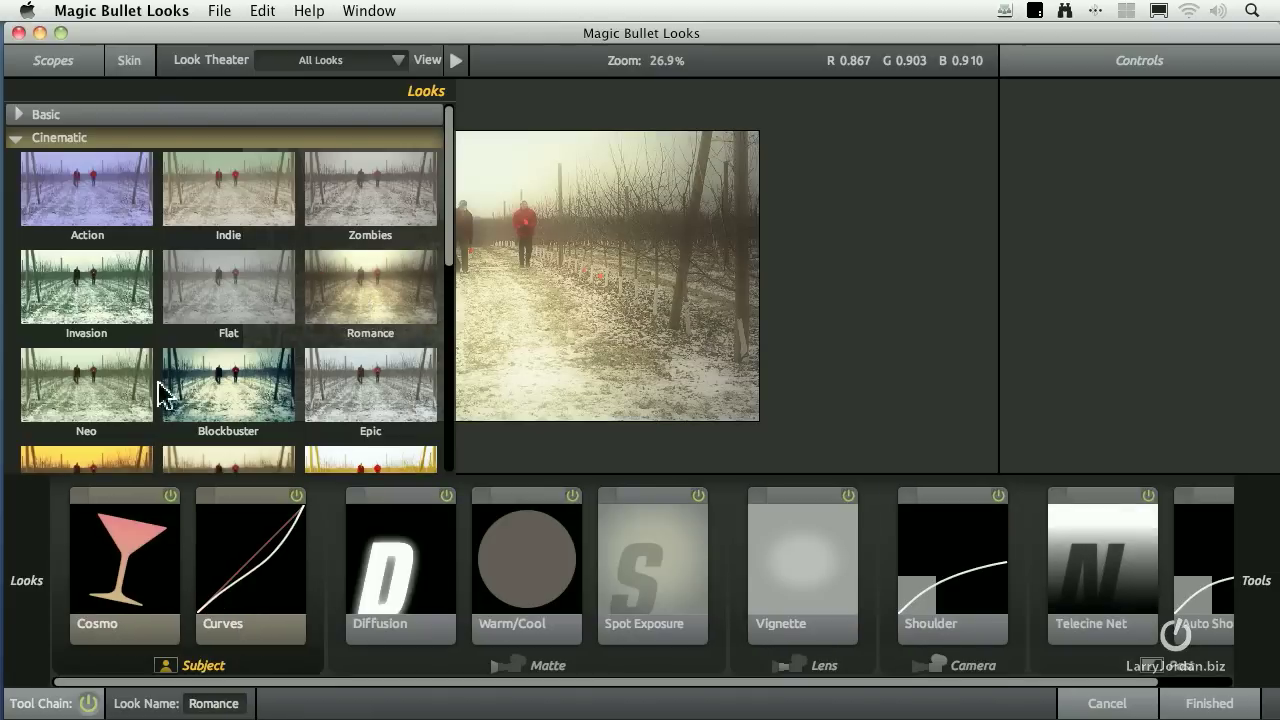
{"action": "left_click", "coordinate": [78, 390]}
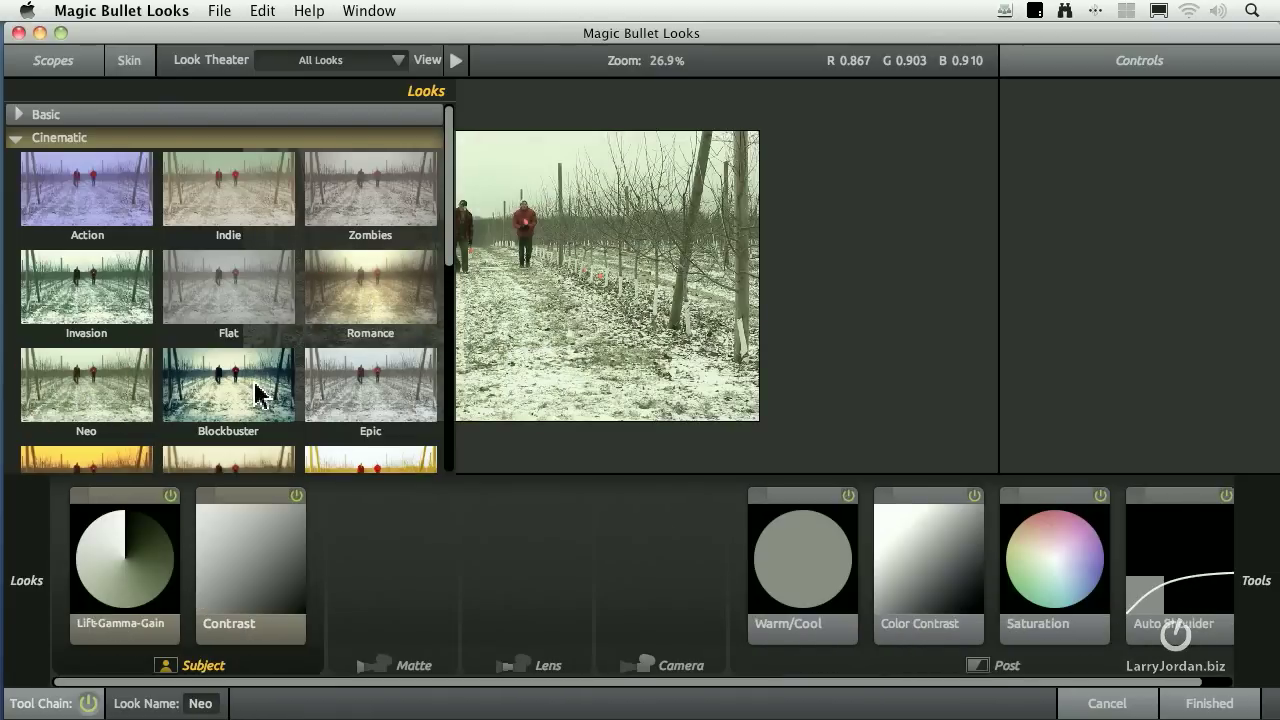
Try the Cinematic looks Miami, Ohio and Buffalo on the orchard clip
{"action": "scroll", "coordinate": [257, 394], "scroll_direction": "down", "scroll_amount": 4}
{"action": "left_click", "coordinate": [82, 372]}
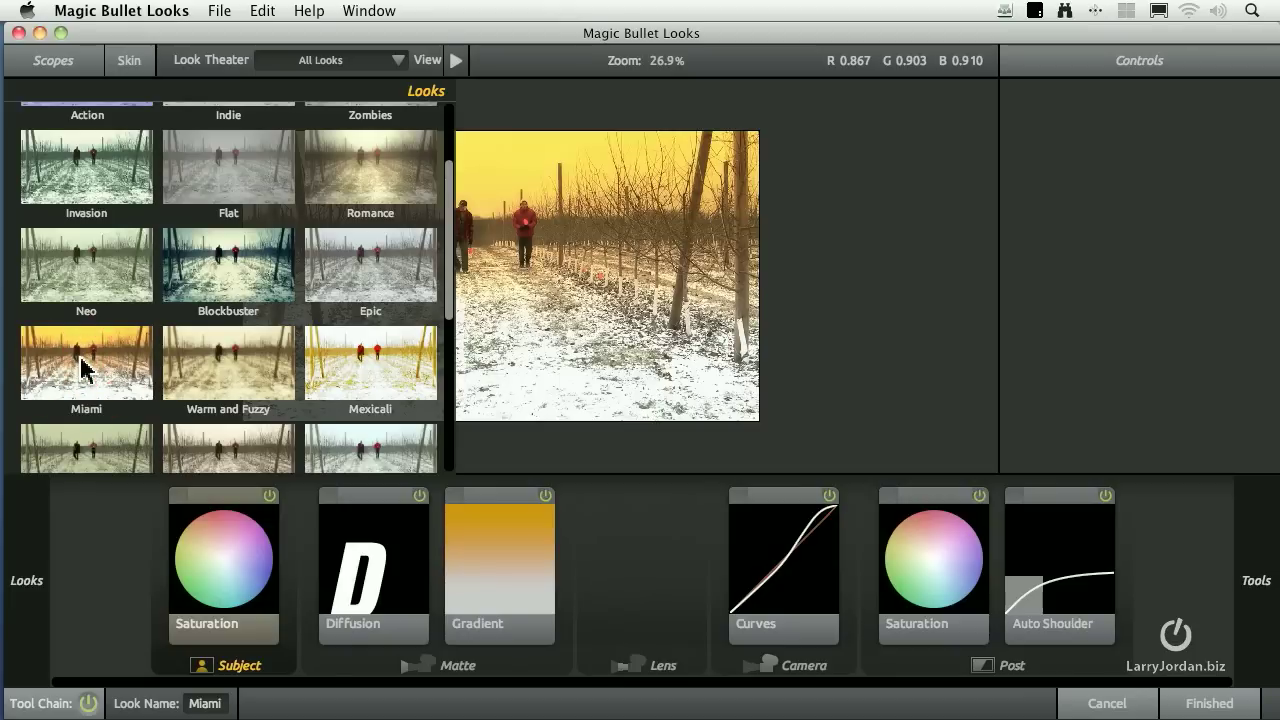
{"action": "scroll", "coordinate": [229, 366], "scroll_direction": "down", "scroll_amount": 5}
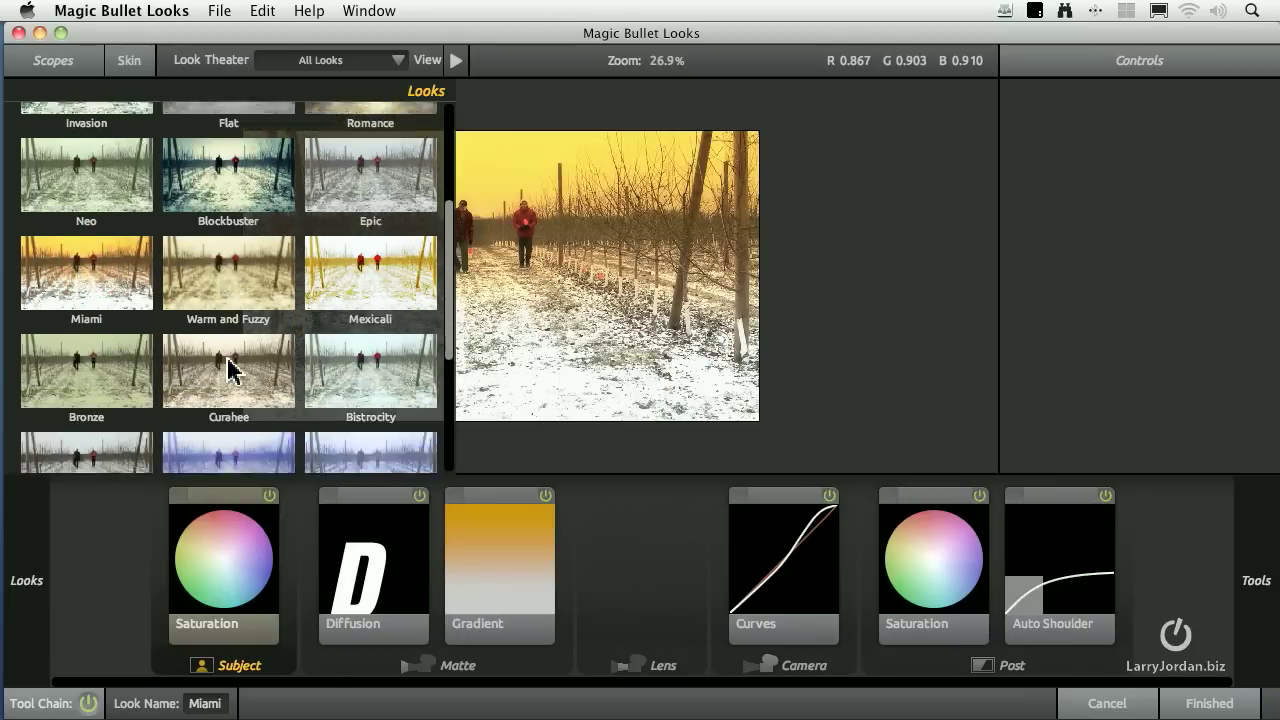
{"action": "left_click", "coordinate": [235, 392]}
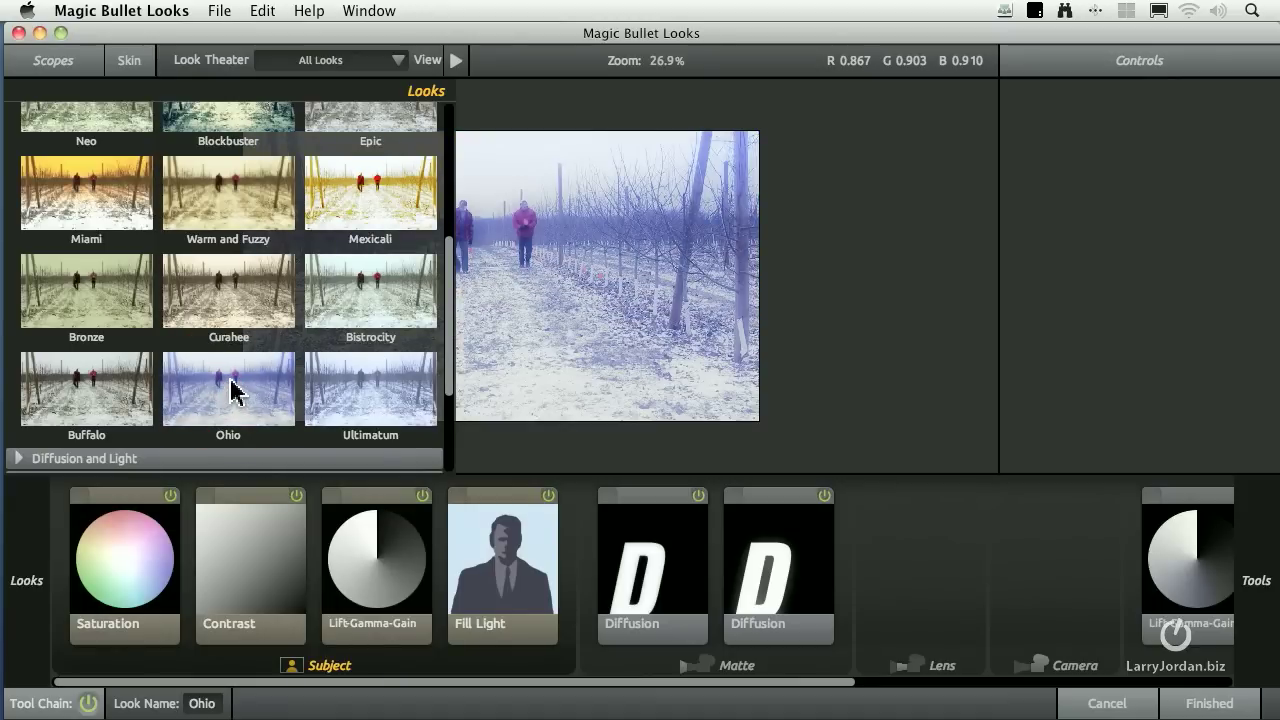
{"action": "left_click", "coordinate": [77, 387]}
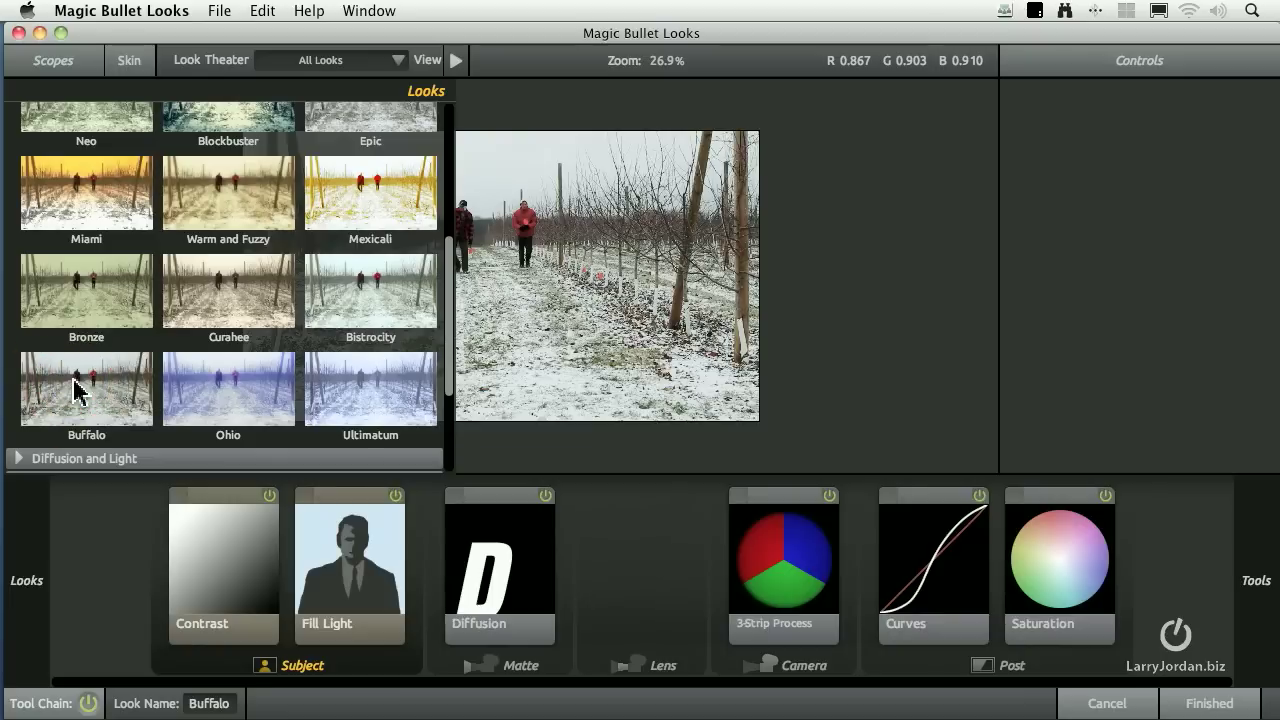
Expand the Monochromatic looks and try Black and White Crunch and Warm Isolation on the clip
{"action": "mouse_move", "coordinate": [452, 378]}
{"action": "left_mouse_down"}
{"action": "mouse_move", "coordinate": [449, 403]}
{"action": "mouse_move", "coordinate": [452, 385]}
{"action": "left_mouse_up"}
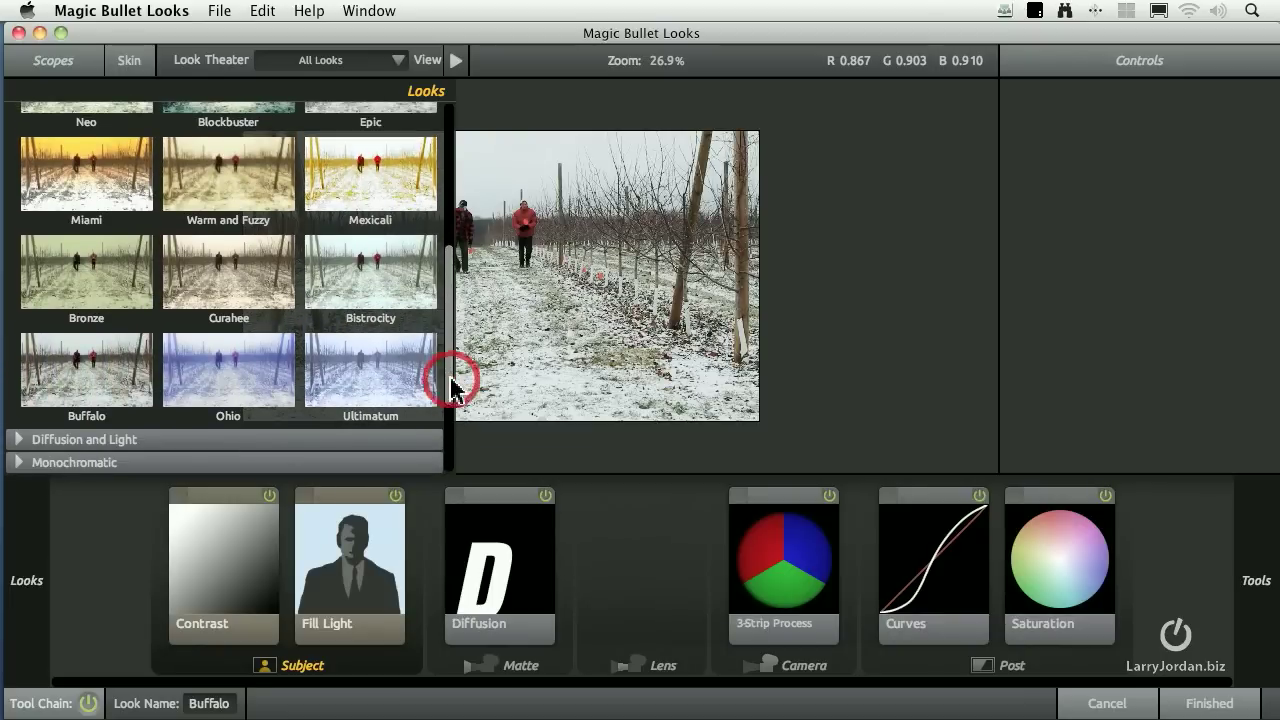
{"action": "scroll", "coordinate": [238, 376], "scroll_direction": "down", "scroll_amount": 3}
{"action": "left_click", "coordinate": [18, 343]}
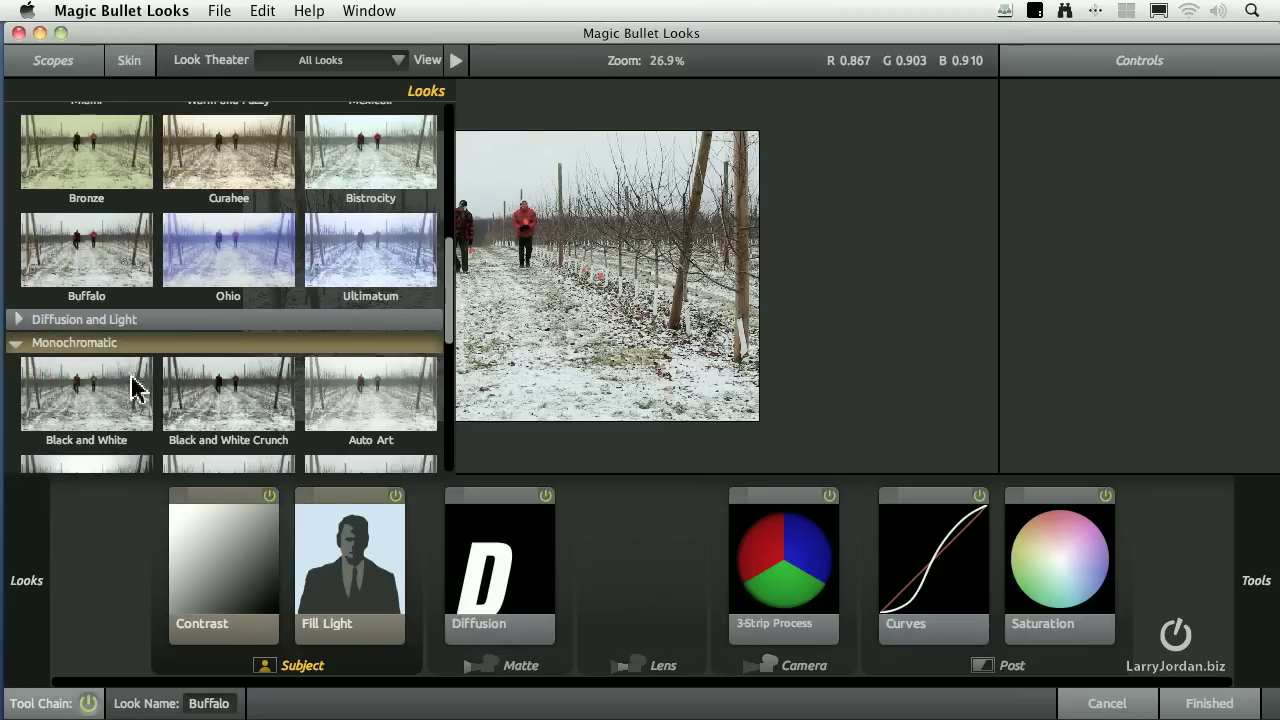
{"action": "left_click", "coordinate": [199, 390]}
{"action": "scroll", "coordinate": [197, 392], "scroll_direction": "down", "scroll_amount": 2}
{"action": "scroll", "coordinate": [199, 395], "scroll_direction": "down", "scroll_amount": 3}
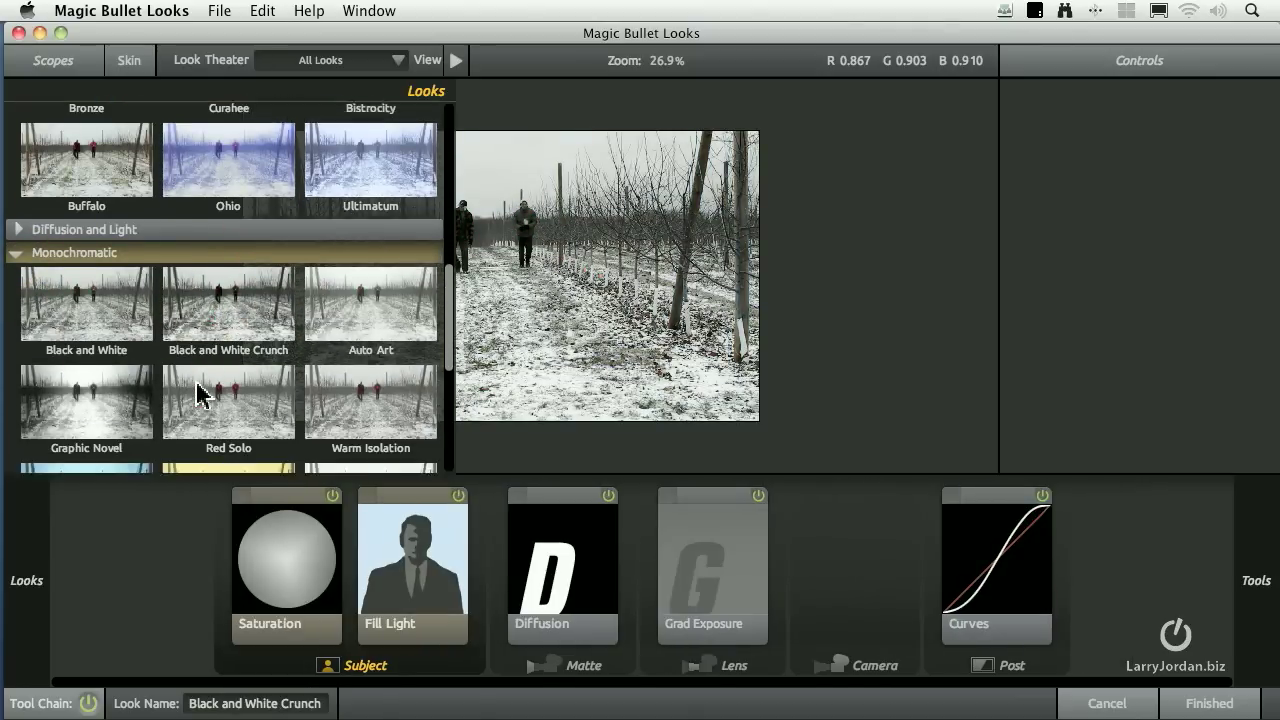
{"action": "left_click", "coordinate": [370, 362]}
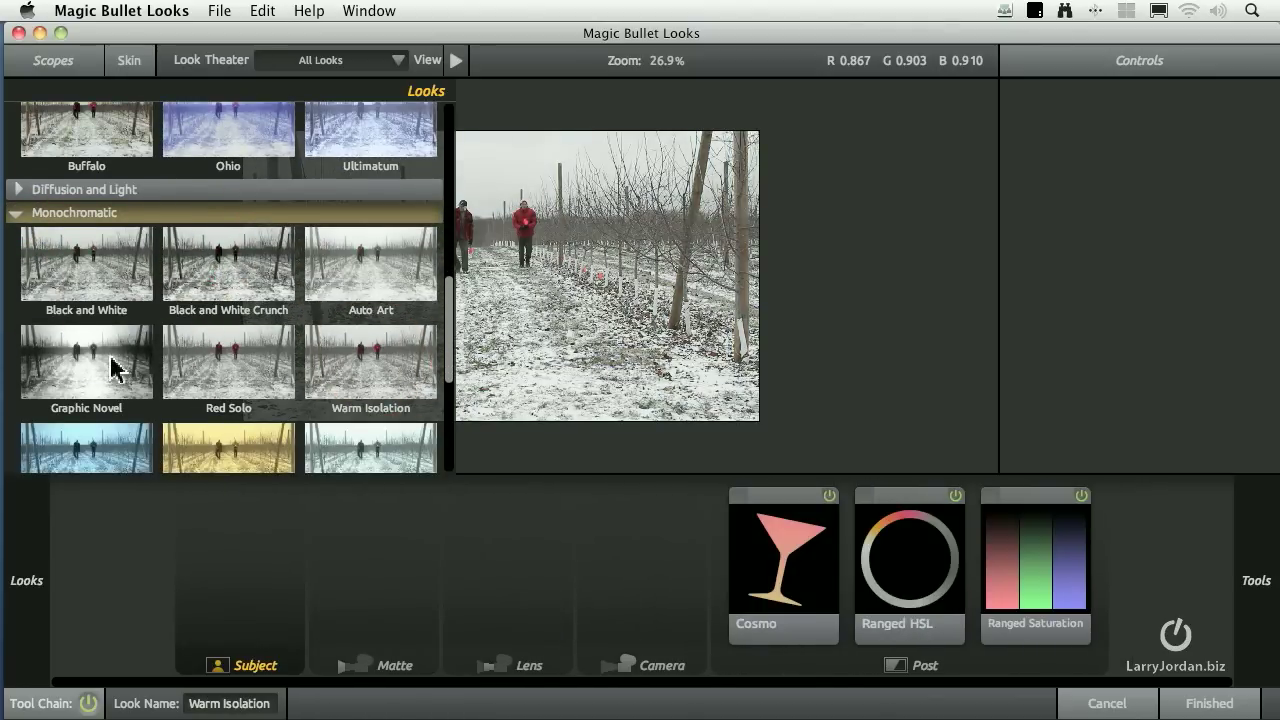
Apply the Blue Chrome look from the Monochromatic category to the orchard clip
{"action": "scroll", "coordinate": [95, 366], "scroll_direction": "down", "scroll_amount": 3}
{"action": "left_click", "coordinate": [85, 367]}
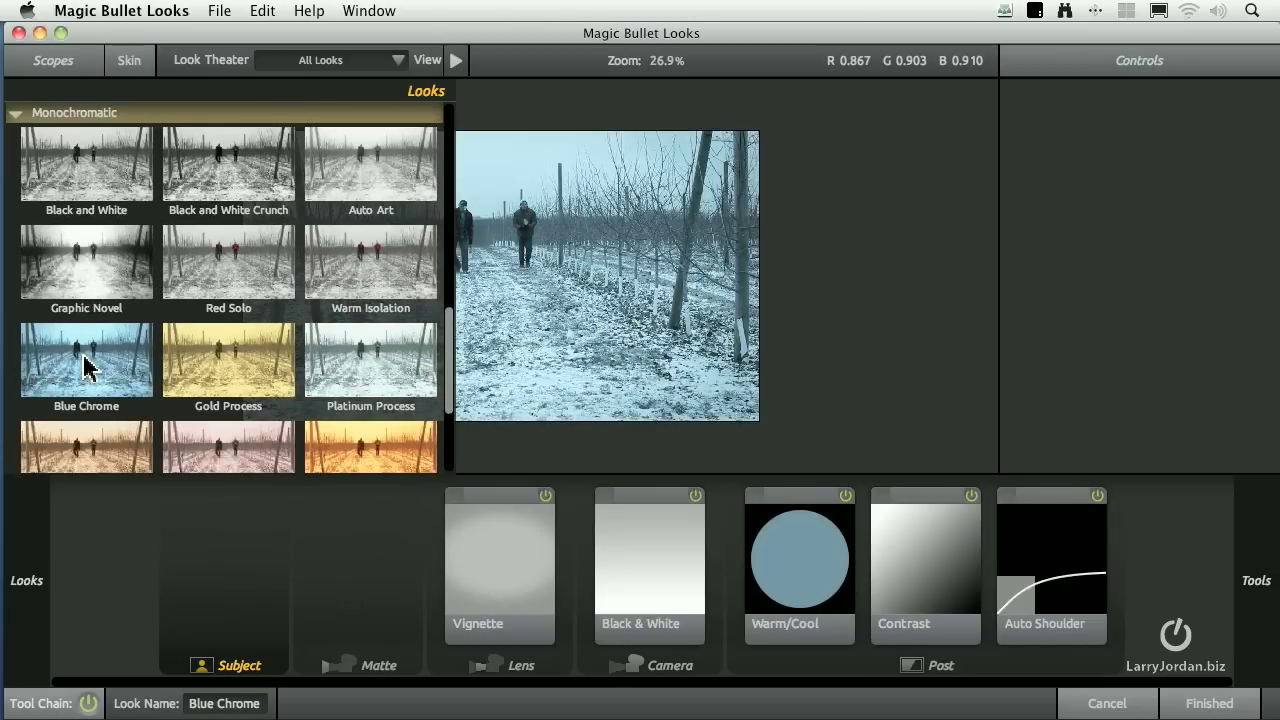
Browse the Classic Music Videos looks, keep Blue Chrome, and return to the Final Cut Pro project
{"action": "scroll", "coordinate": [229, 366], "scroll_direction": "down", "scroll_amount": 3}
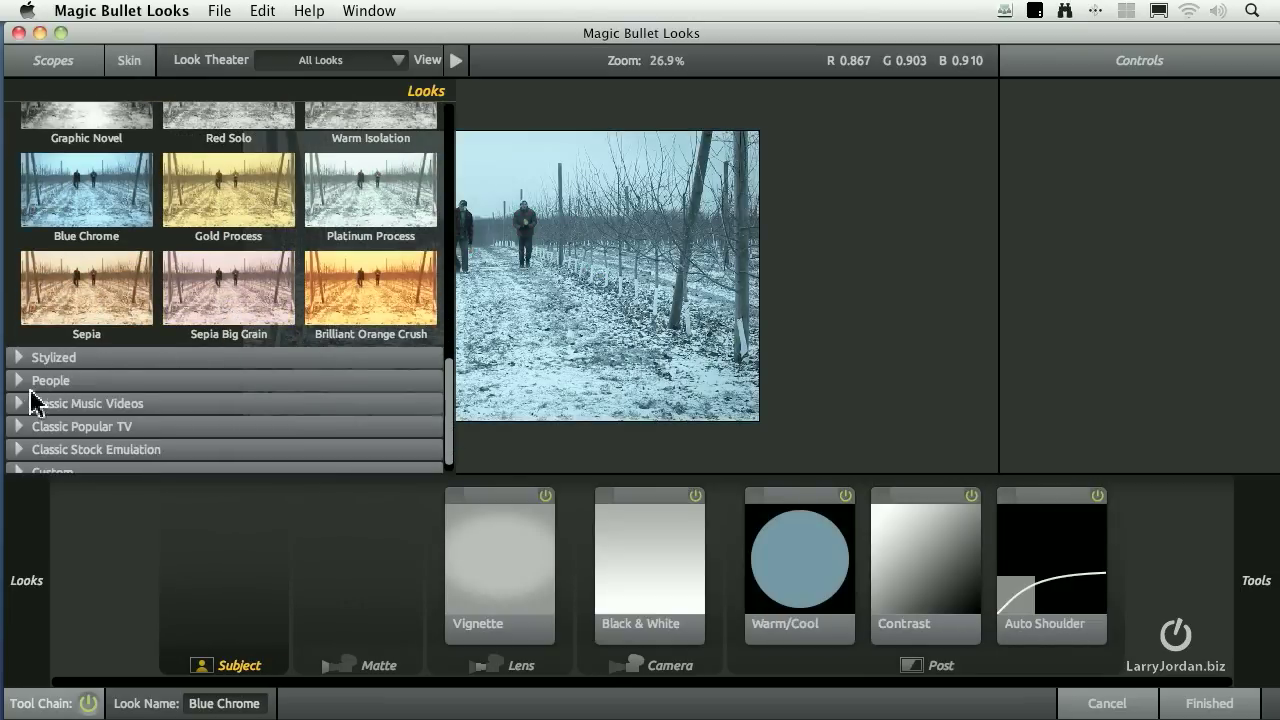
{"action": "left_click", "coordinate": [18, 403]}
{"action": "scroll", "coordinate": [130, 414], "scroll_direction": "down", "scroll_amount": 4}
{"action": "scroll", "coordinate": [162, 415], "scroll_direction": "down", "scroll_amount": 7}
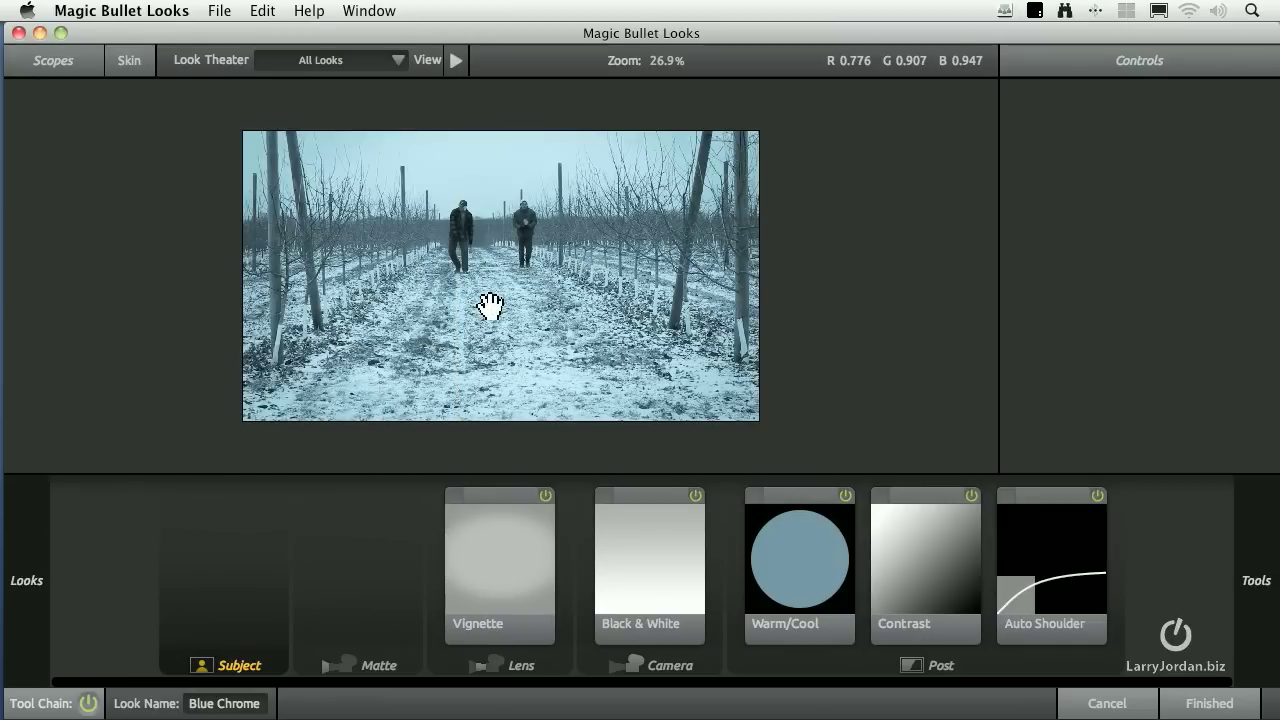
{"action": "left_click", "coordinate": [1209, 703]}
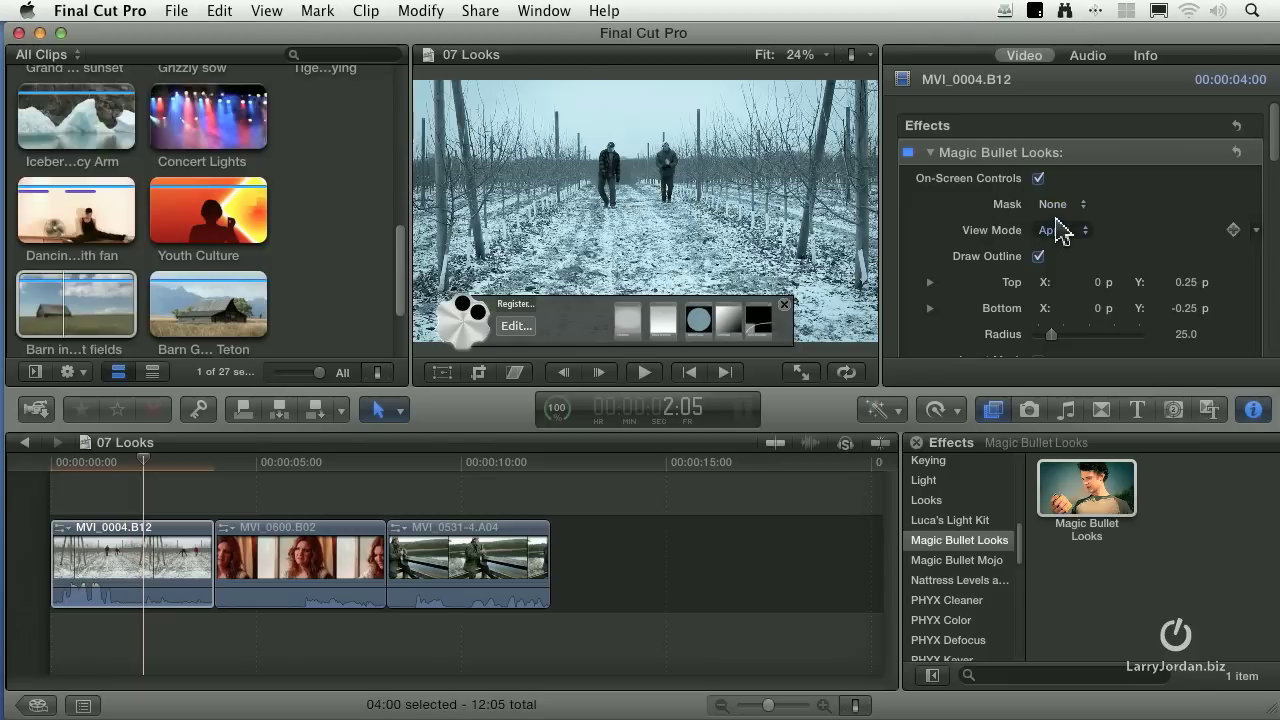
Apply the Magic Bullet Looks effect to the MVI_0600.B02 clip and open its look editor
{"action": "left_click", "coordinate": [297, 467]}
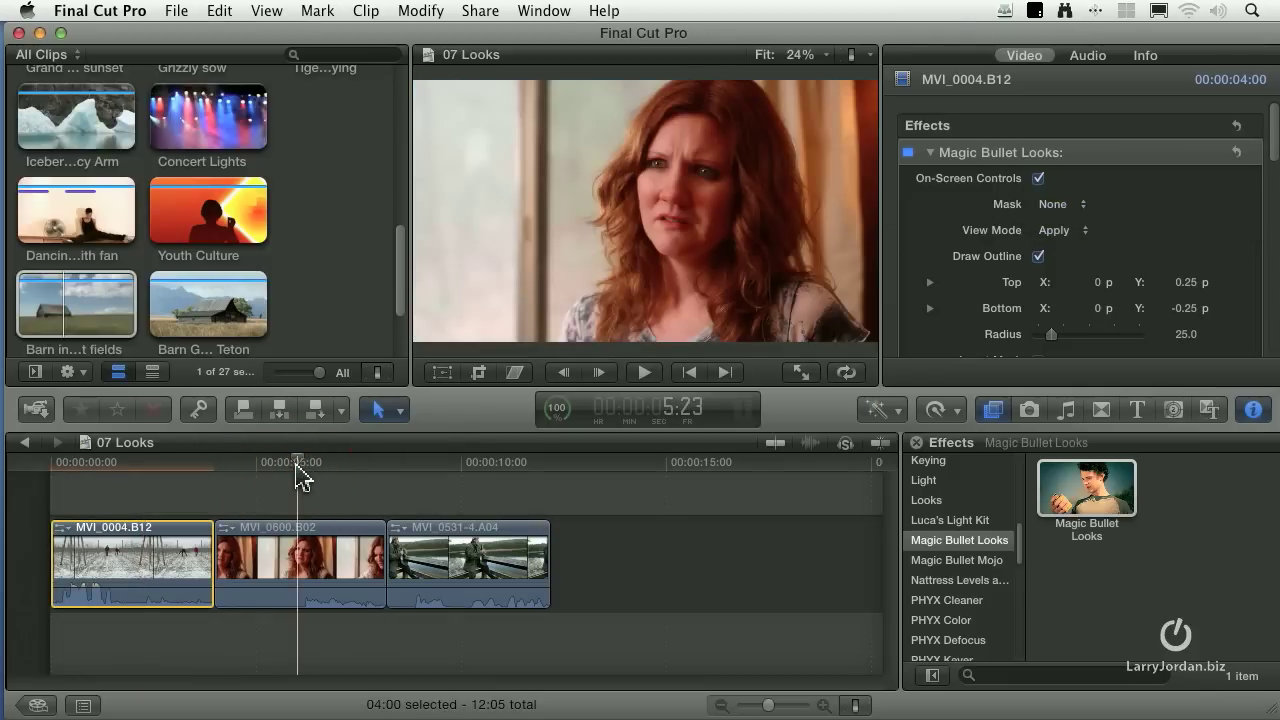
{"action": "left_click", "coordinate": [297, 548]}
{"action": "left_click_drag", "start_coordinate": [1087, 488], "coordinate": [252, 550]}
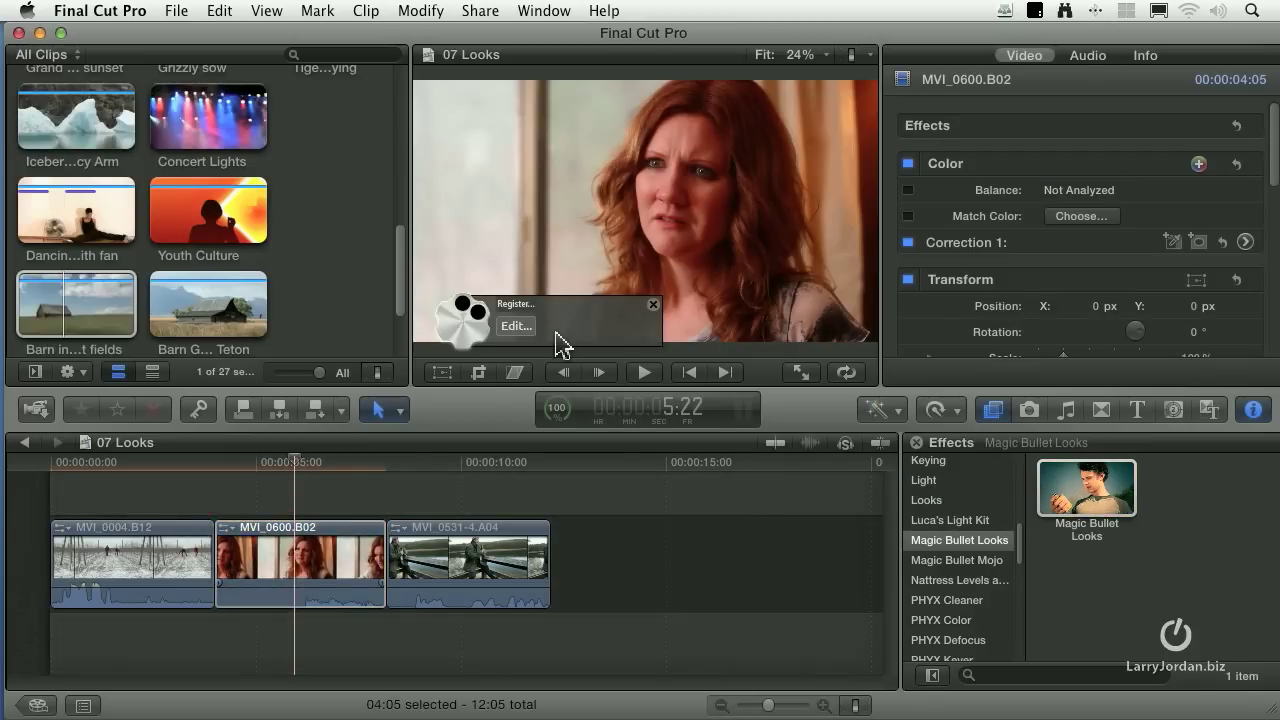
{"action": "left_click", "coordinate": [520, 344]}
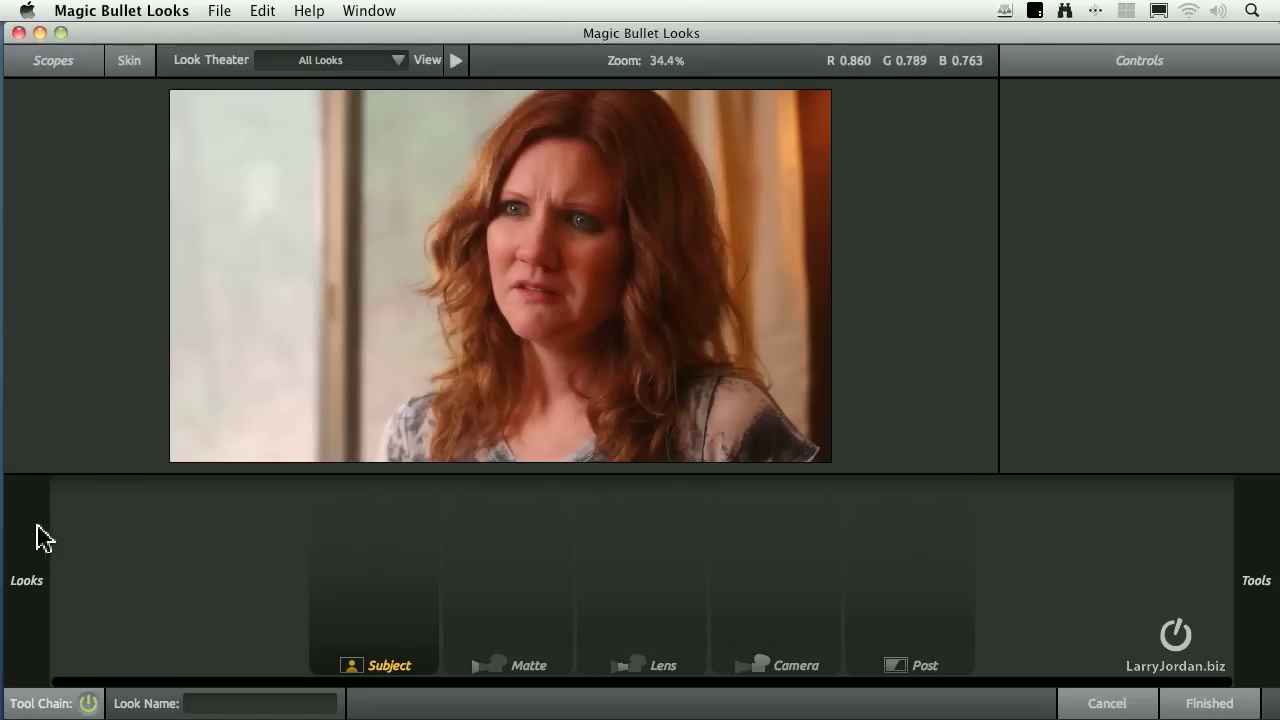
Collapse the Classic Music Videos category and choose the Berlin Smooth look from the People category
{"action": "mouse_move", "coordinate": [29, 534]}
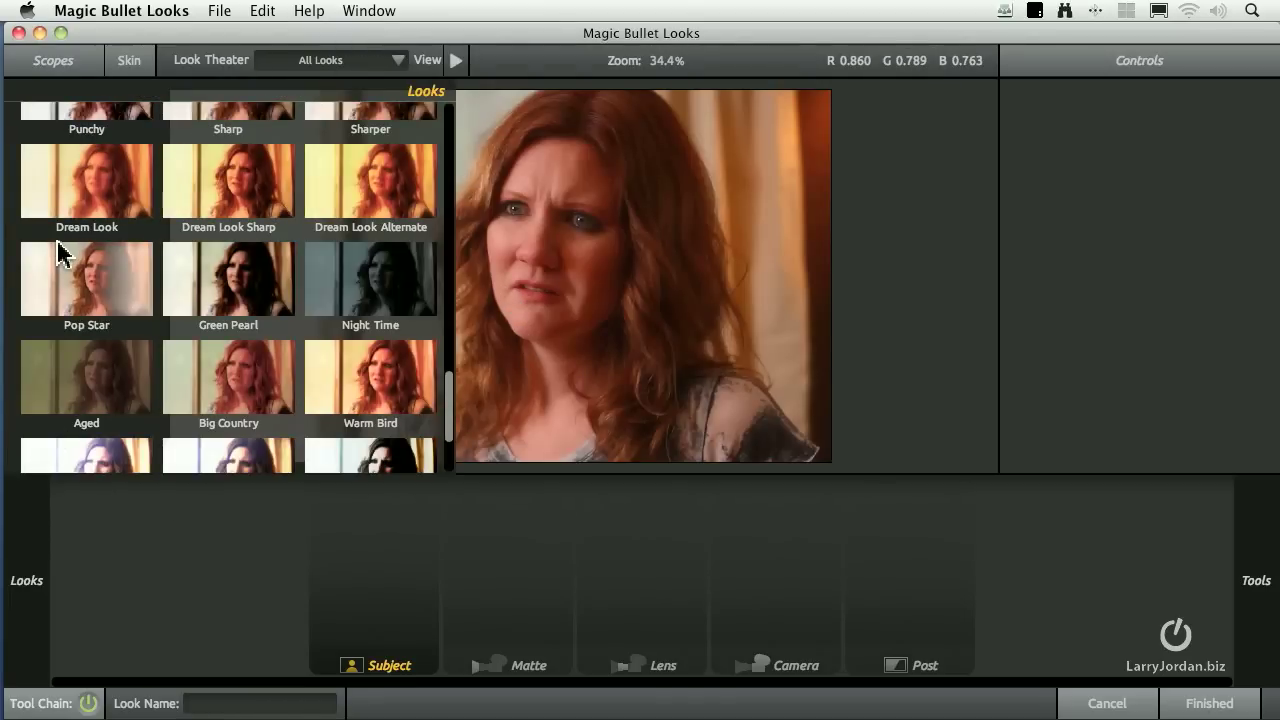
{"action": "scroll", "coordinate": [57, 253], "scroll_direction": "up", "scroll_amount": 5}
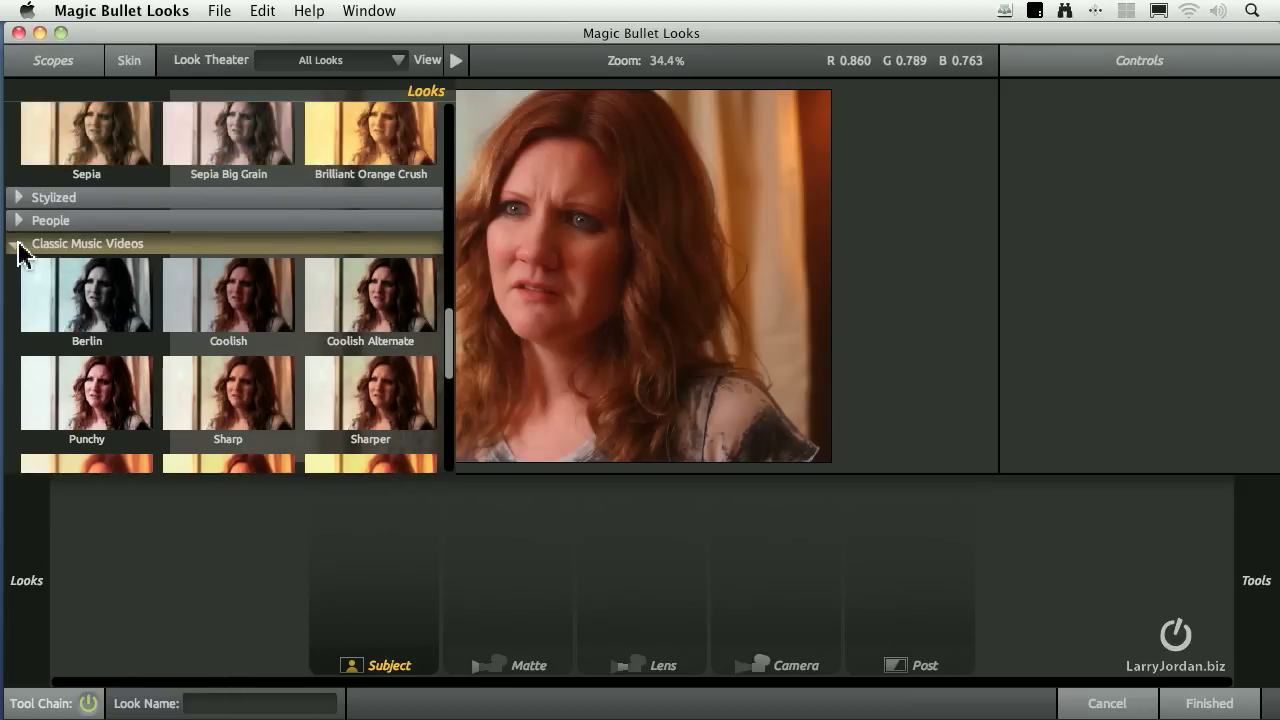
{"action": "left_click", "coordinate": [17, 244]}
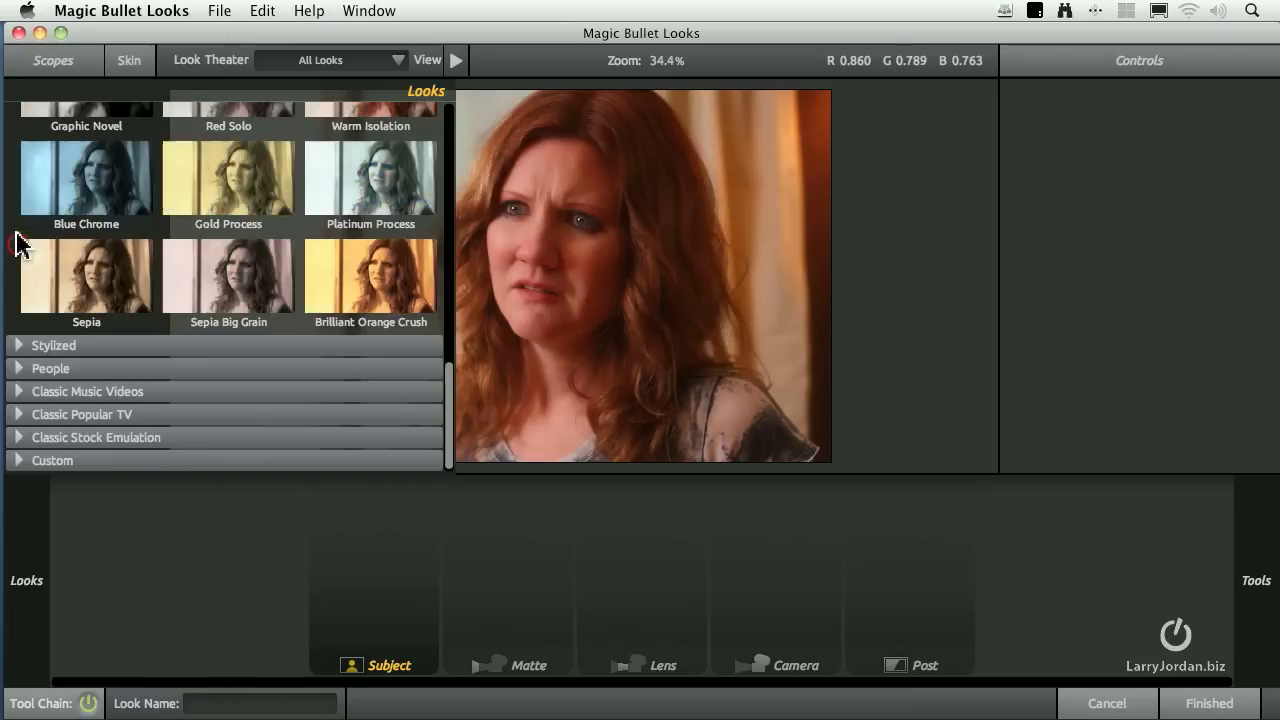
{"action": "left_click", "coordinate": [18, 369]}
{"action": "left_click", "coordinate": [97, 427]}
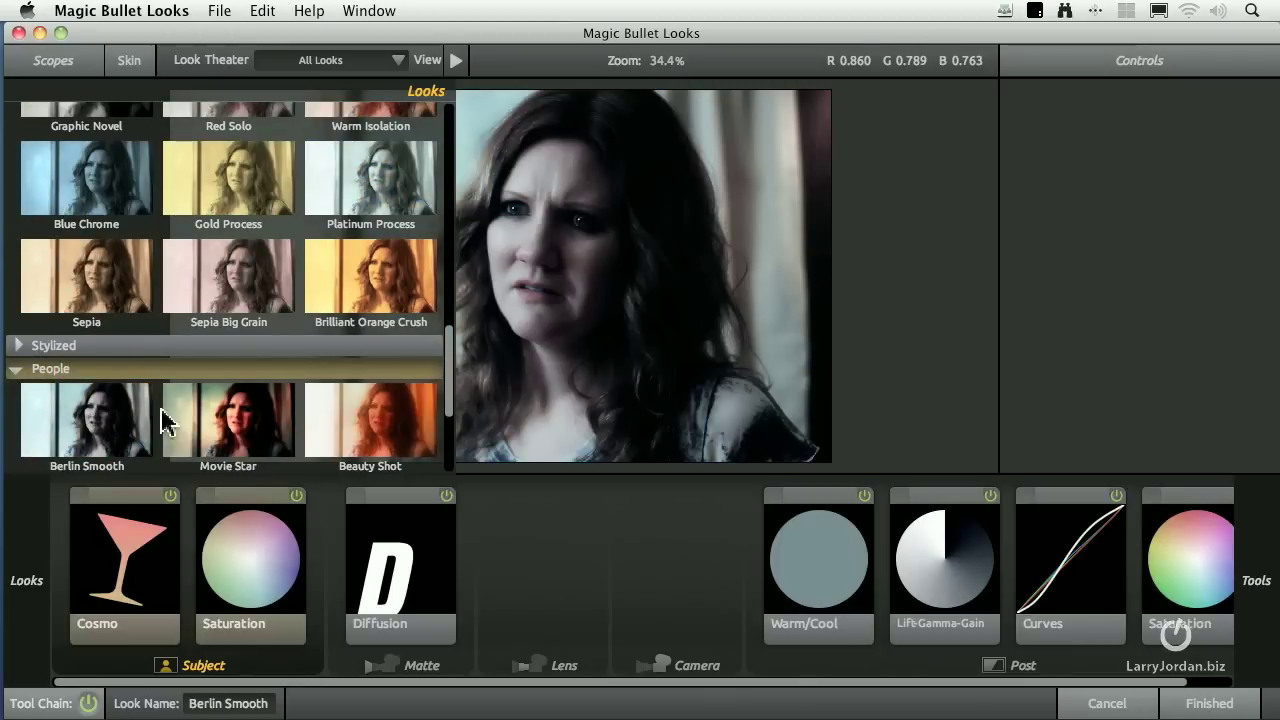
Preview the Movie Star, Beauty Shot and Skin Smoother looks from the People category, and apply the Interview look to the MVI_0600.B02 clip
{"action": "left_click", "coordinate": [224, 412]}
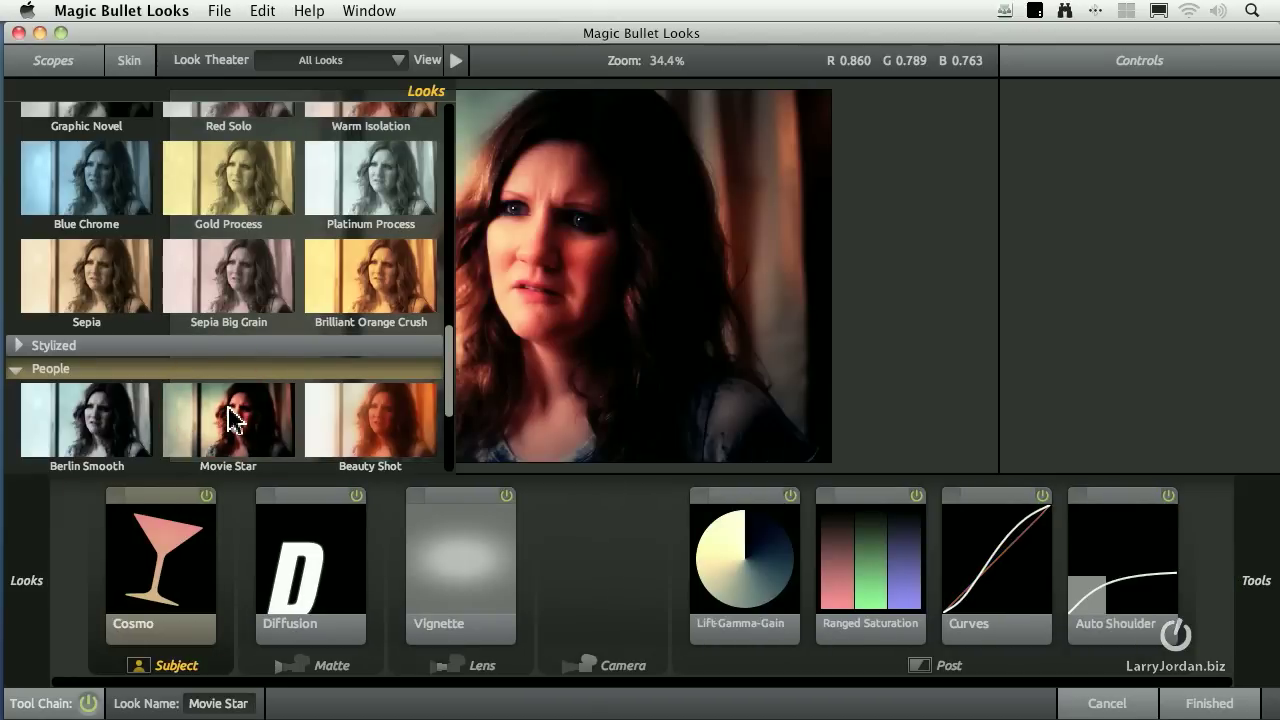
{"action": "left_click", "coordinate": [368, 425]}
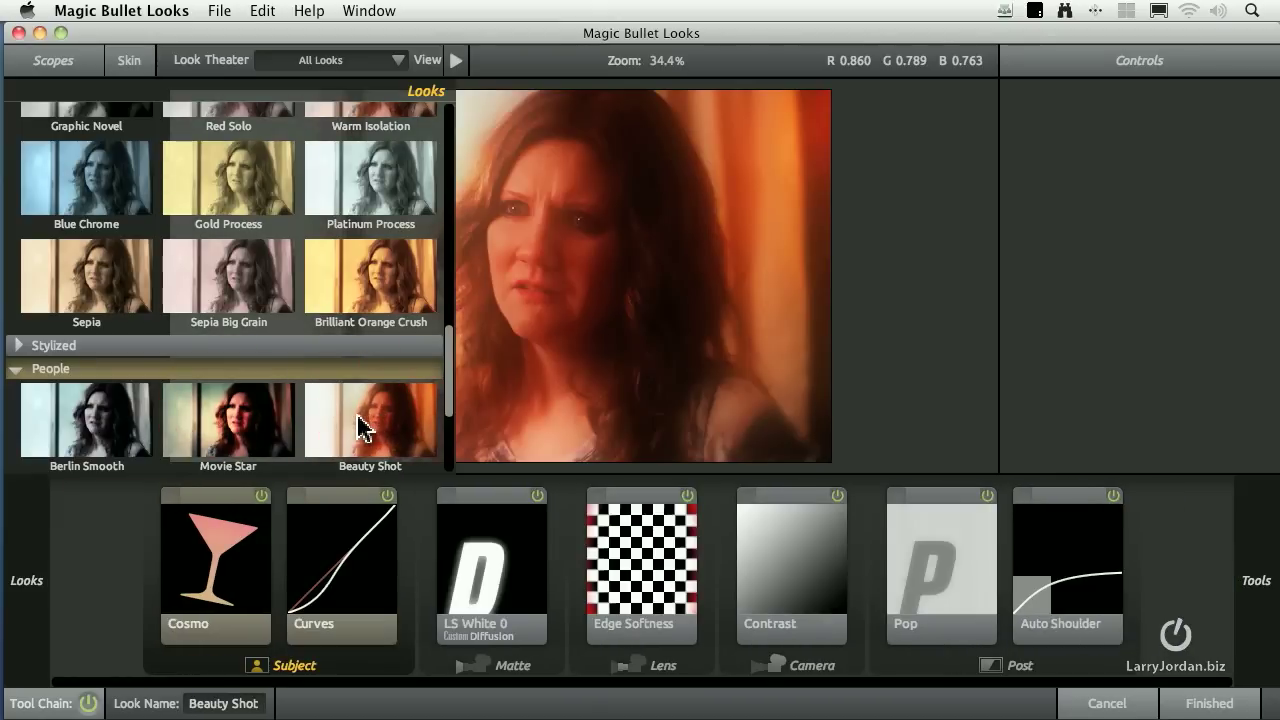
{"action": "scroll", "coordinate": [355, 412], "scroll_direction": "down", "scroll_amount": 3}
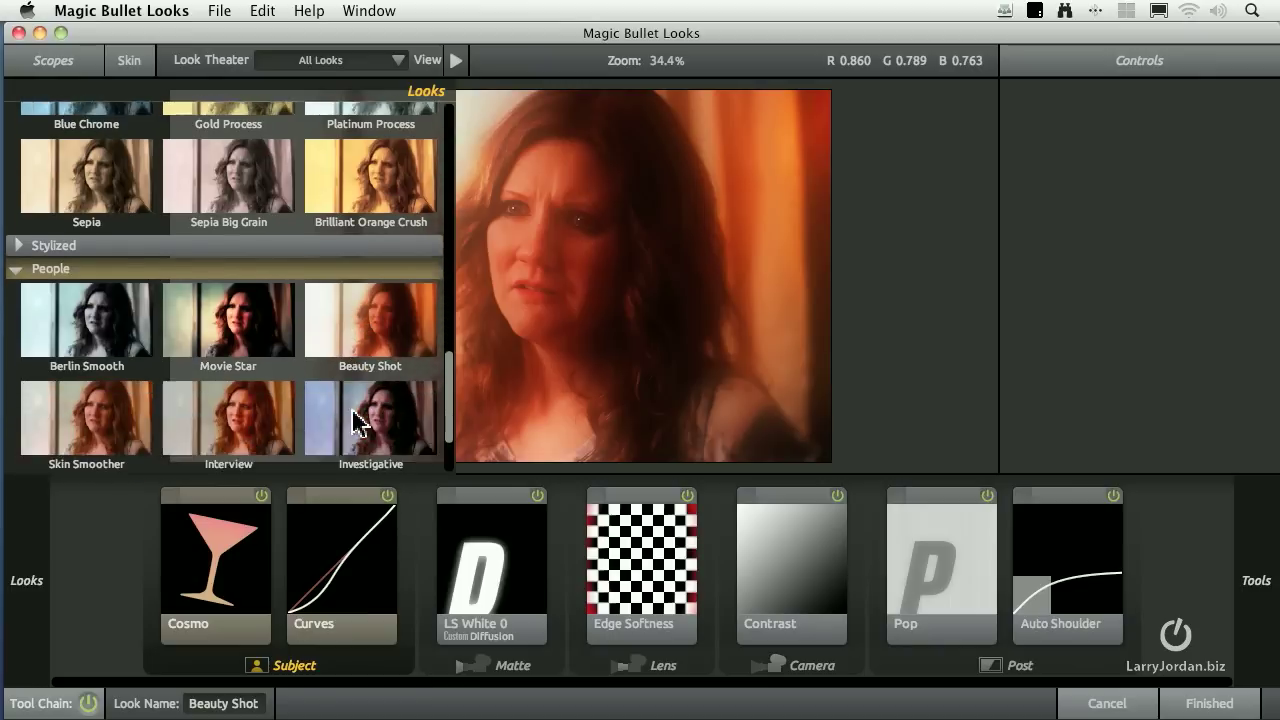
{"action": "scroll", "coordinate": [356, 421], "scroll_direction": "down", "scroll_amount": 2}
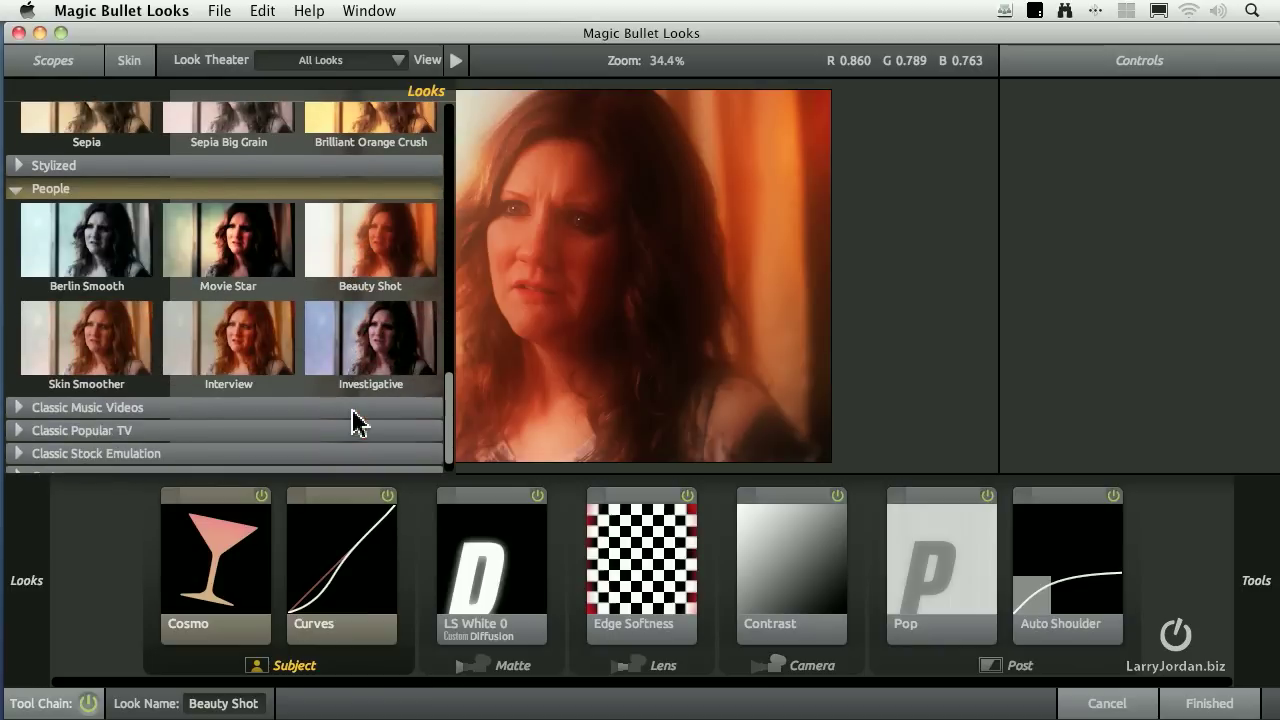
{"action": "left_click", "coordinate": [92, 350]}
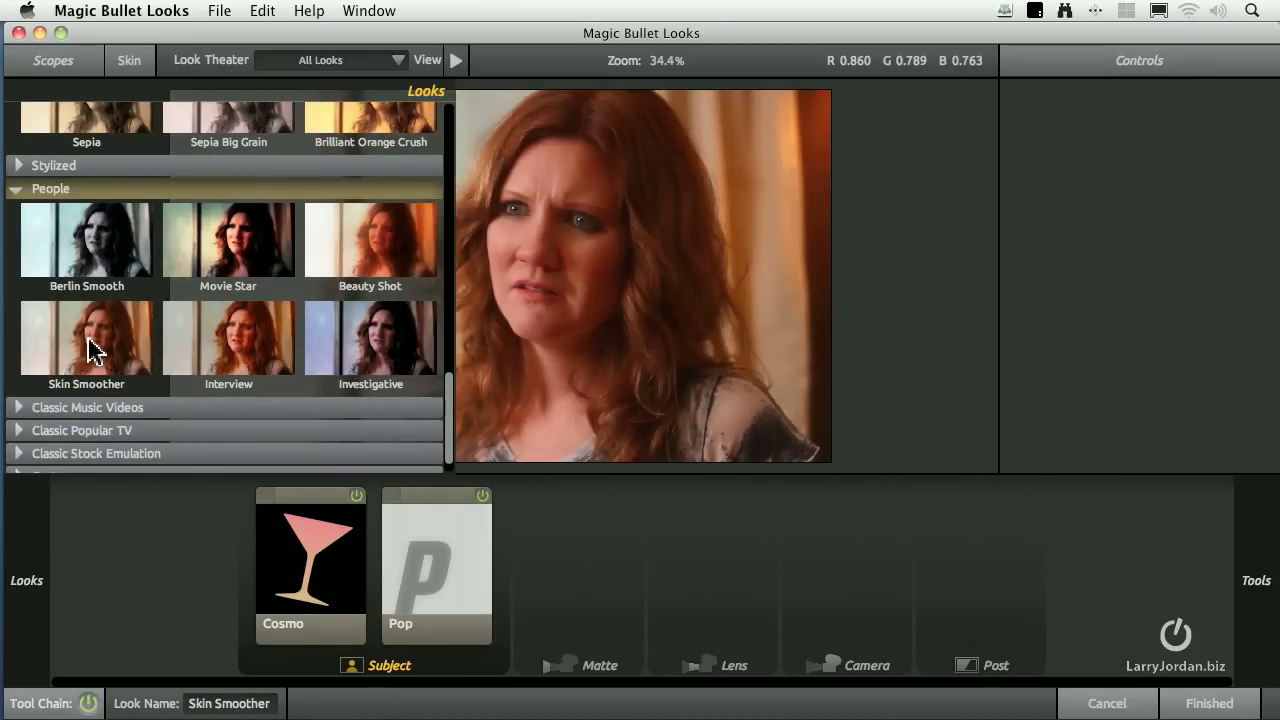
{"action": "left_click", "coordinate": [232, 349]}
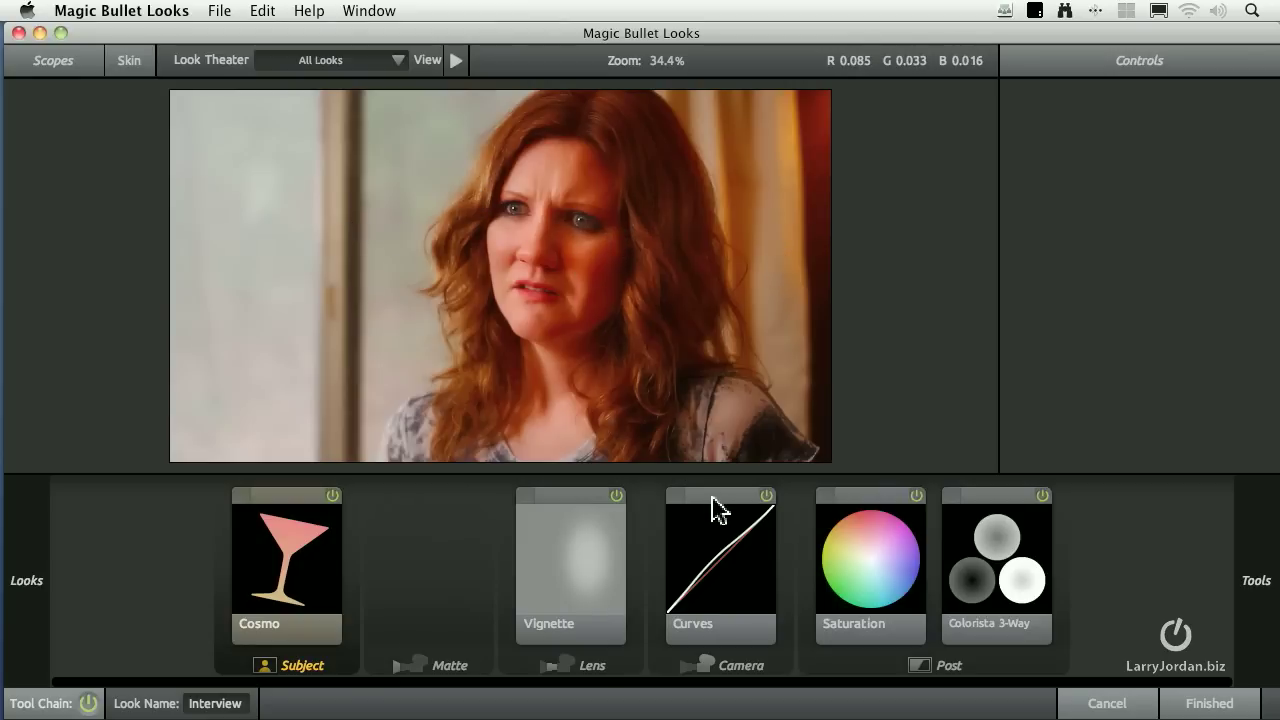
{"action": "left_click", "coordinate": [1200, 703]}
Reopen the look editor for the MVI_0600.B02 clip and recenter the lens vignette at about X +9.2%, Y -3.5%
{"action": "left_click", "coordinate": [245, 565]}
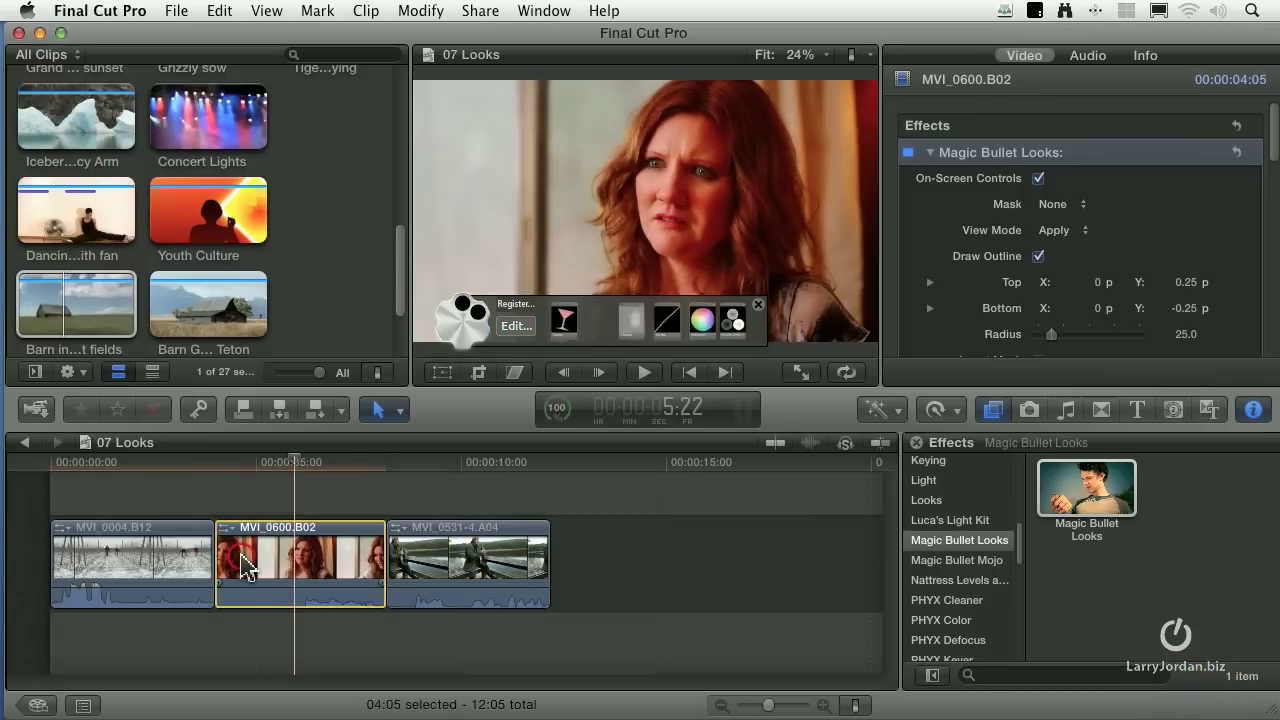
{"action": "left_click", "coordinate": [632, 325]}
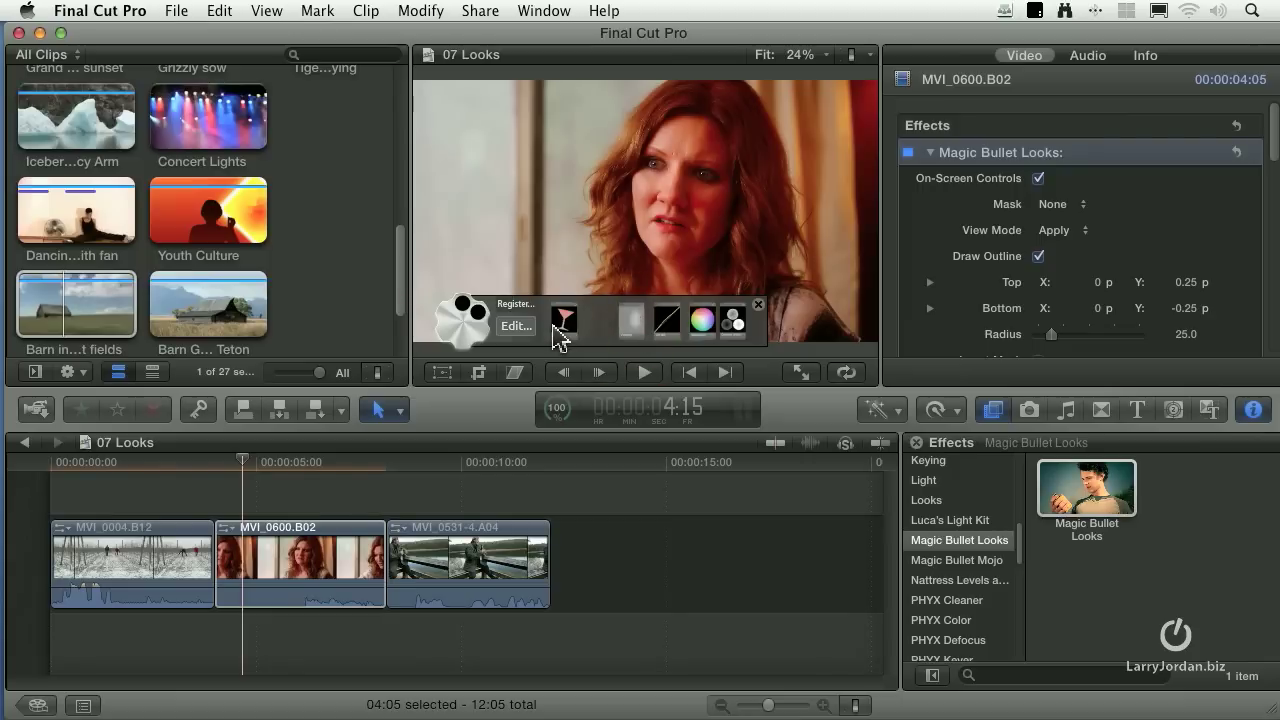
{"action": "left_click", "coordinate": [518, 327]}
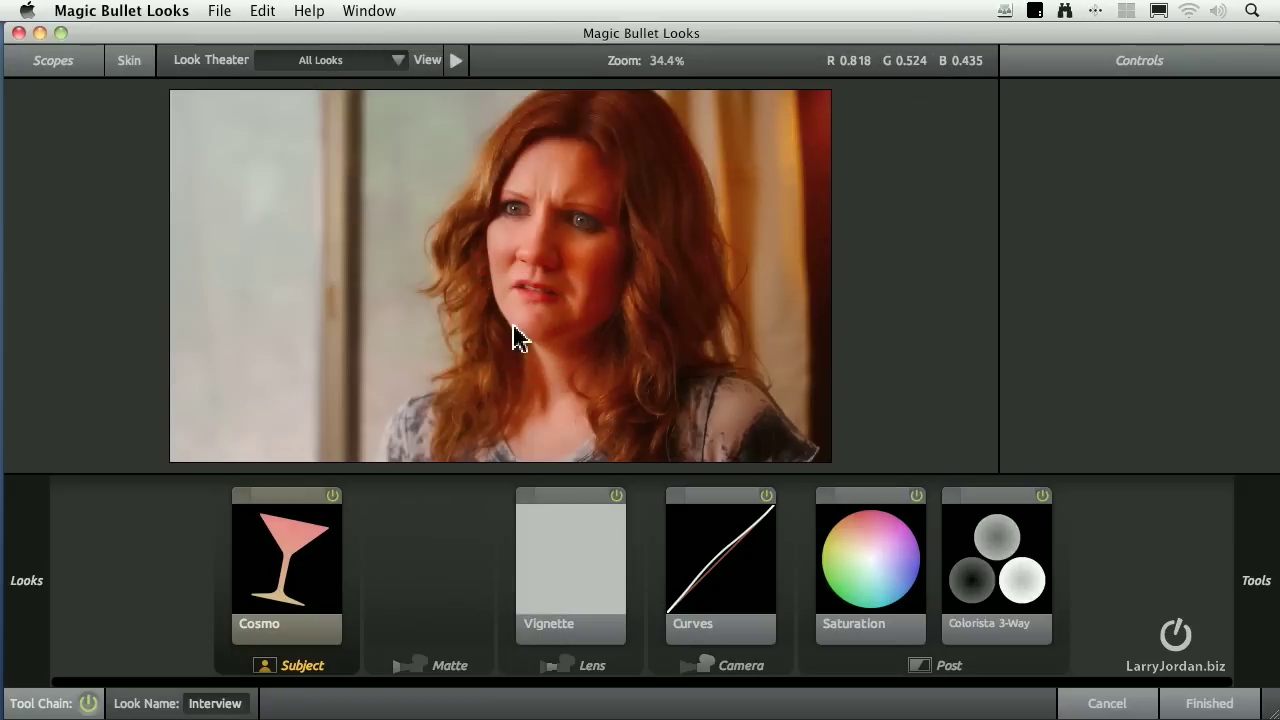
{"action": "left_click", "coordinate": [582, 575]}
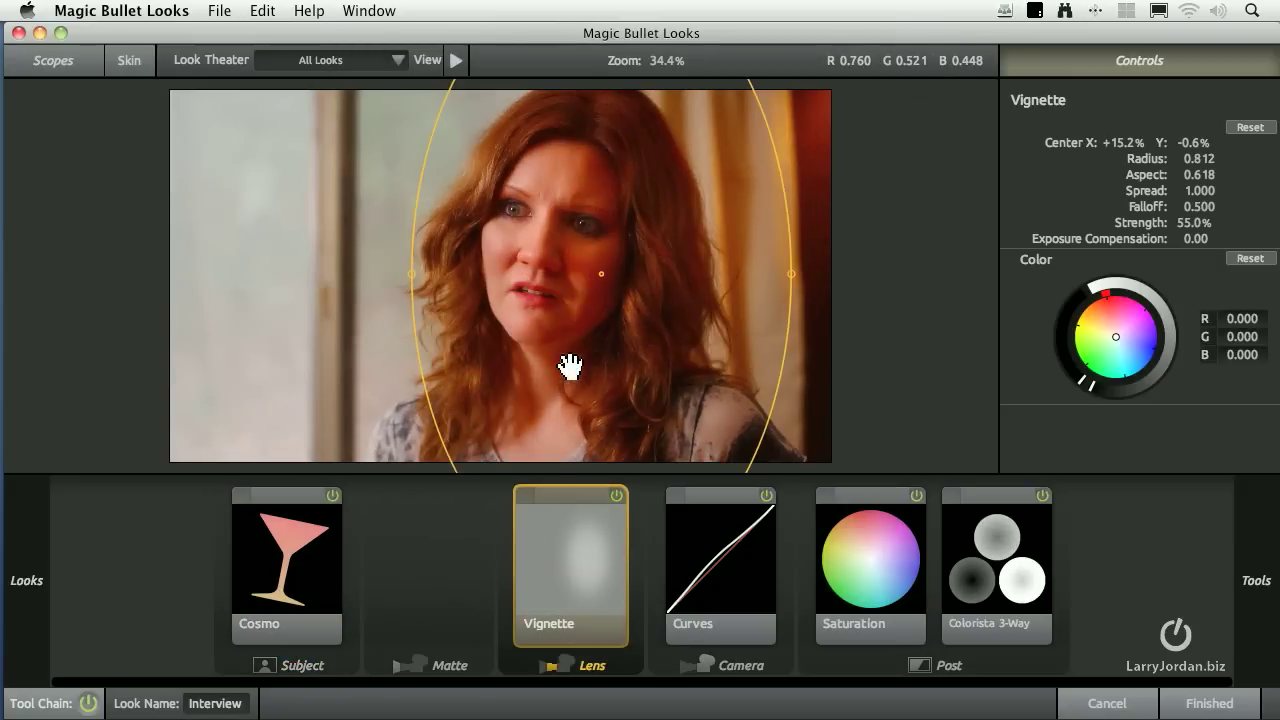
{"action": "left_click_drag", "start_coordinate": [599, 274], "coordinate": [556, 305]}
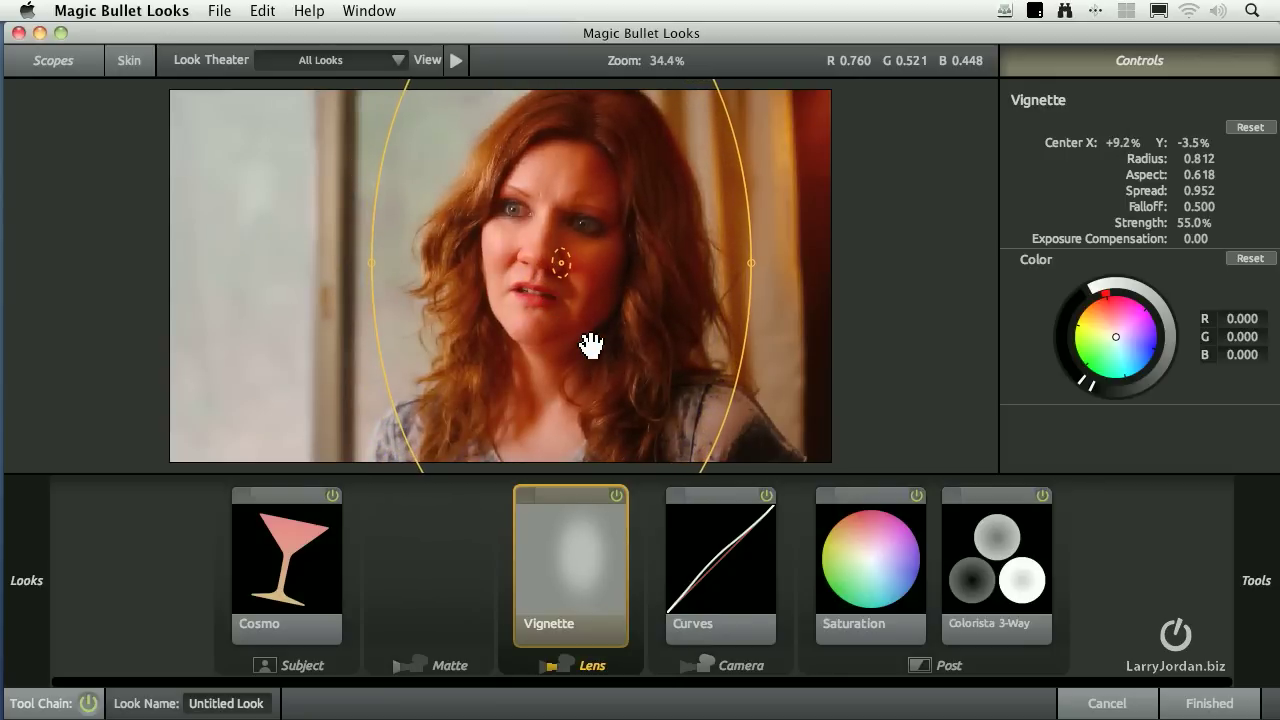
Try vignette strengths of 91% and 54%, adjust the falloff, and discard the vignette changes
{"action": "double_click", "coordinate": [1196, 222]}
{"action": "left_click", "coordinate": [1137, 226]}
{"action": "mouse_move", "coordinate": [1190, 222]}
{"action": "left_mouse_down"}
{"action": "mouse_move", "coordinate": [1172, 222]}
{"action": "mouse_move", "coordinate": [1212, 222]}
{"action": "left_mouse_up"}
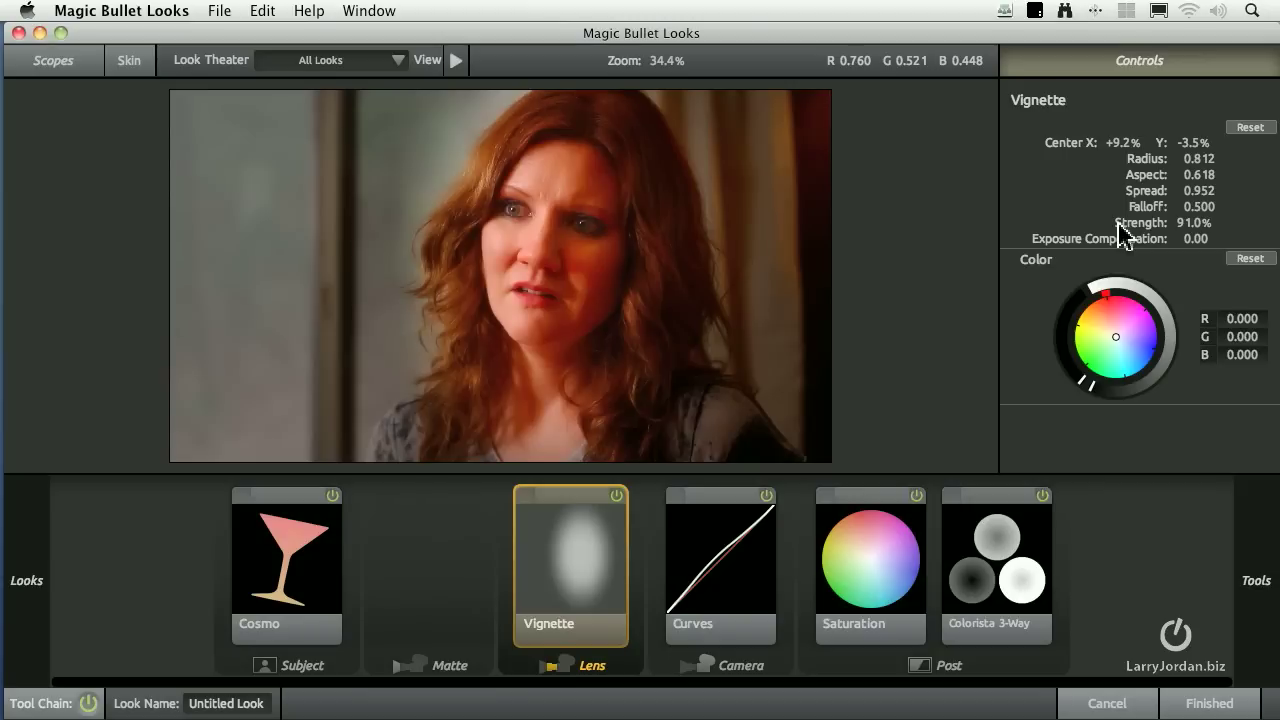
{"action": "left_click_drag", "start_coordinate": [1193, 222], "coordinate": [1157, 222]}
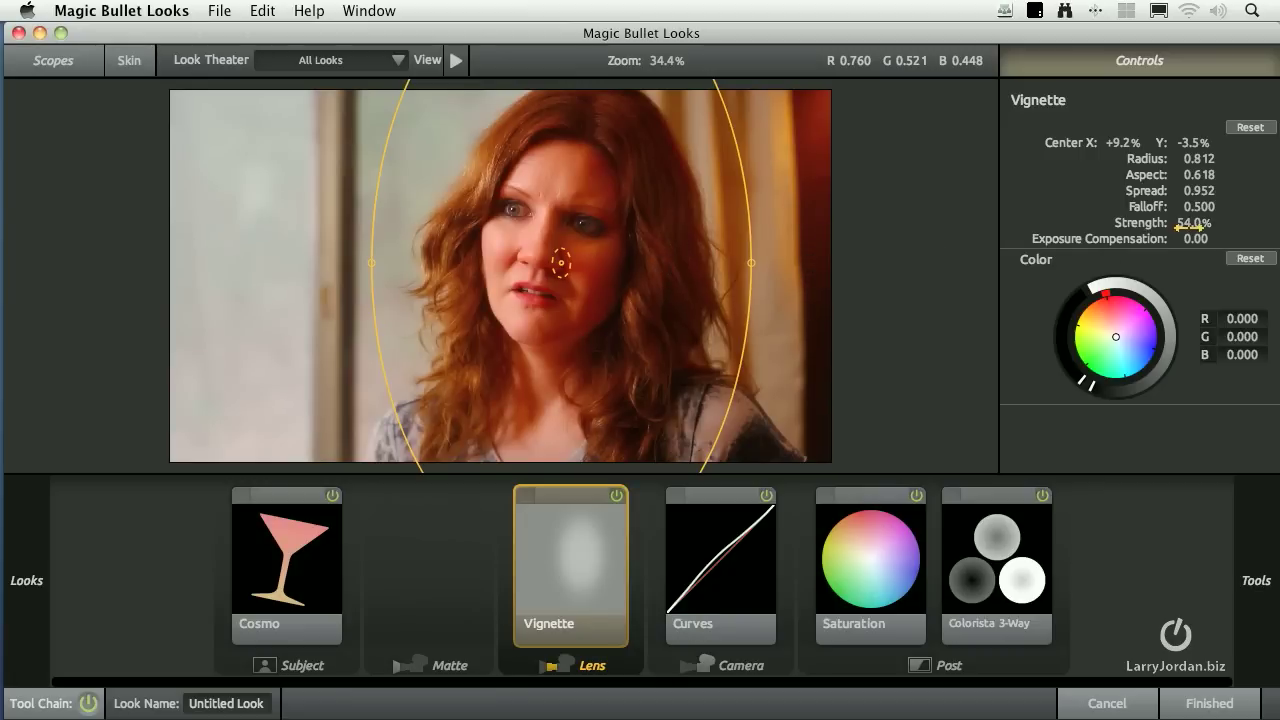
{"action": "left_click_drag", "start_coordinate": [1200, 210], "coordinate": [1189, 210]}
{"action": "left_click", "coordinate": [1118, 698]}
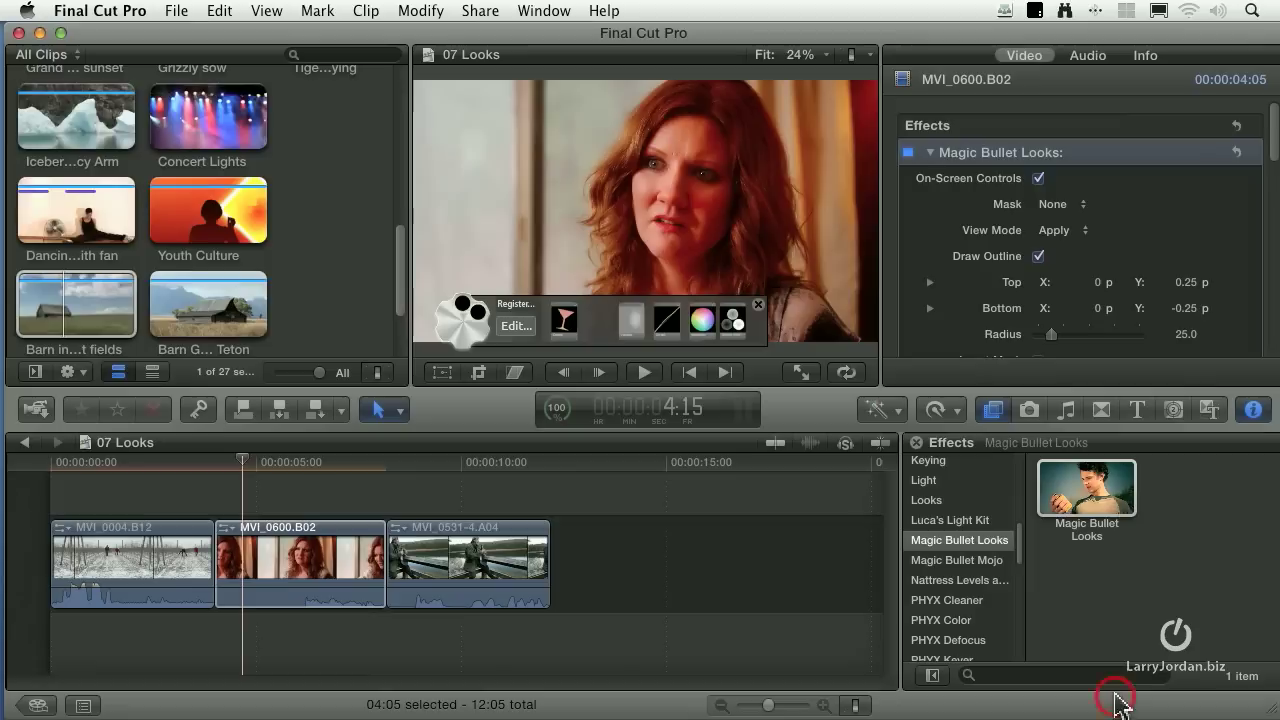
Apply the Magic Bullet Looks effect to the MVI_0531-4.A04 clip and open its look editor
{"action": "left_click", "coordinate": [460, 466]}
{"action": "left_click", "coordinate": [447, 565]}
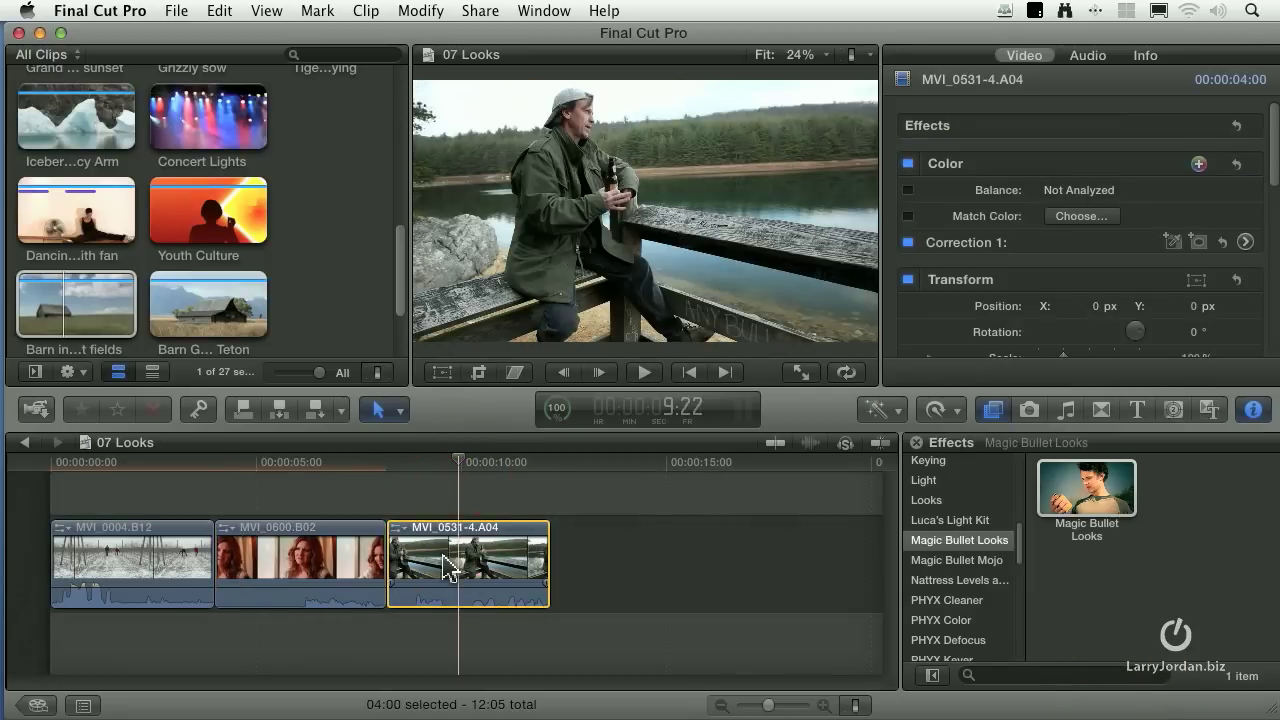
{"action": "left_click_drag", "start_coordinate": [1084, 490], "coordinate": [464, 568]}
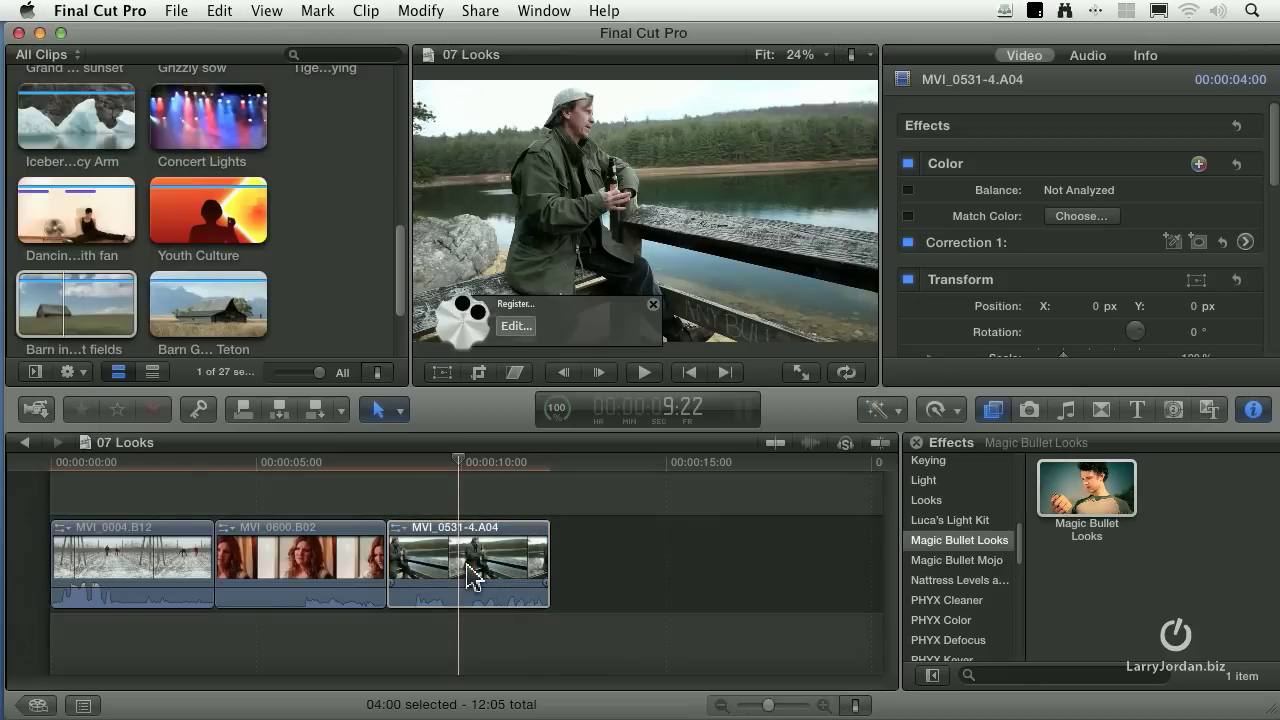
{"action": "left_click", "coordinate": [516, 326]}
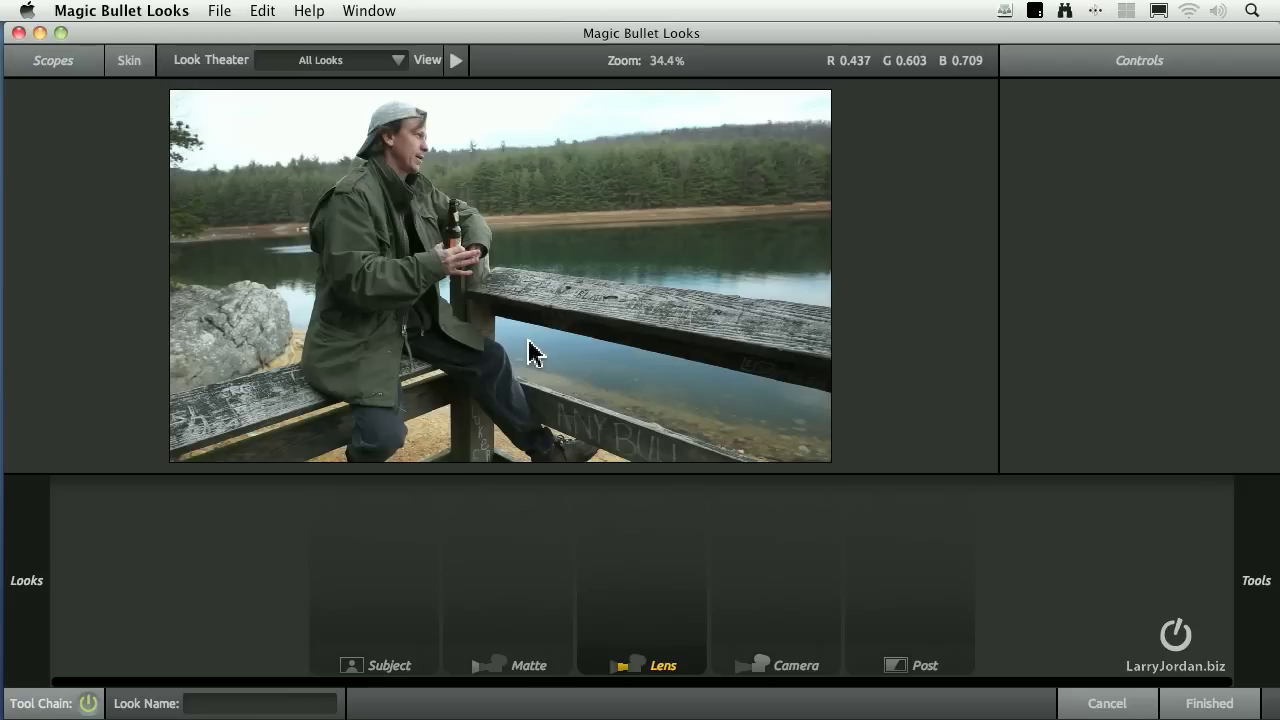
Collapse the People looks, expand the Stylized category and choose the Grad Sunset look for the lake clip
{"action": "left_click", "coordinate": [12, 572]}
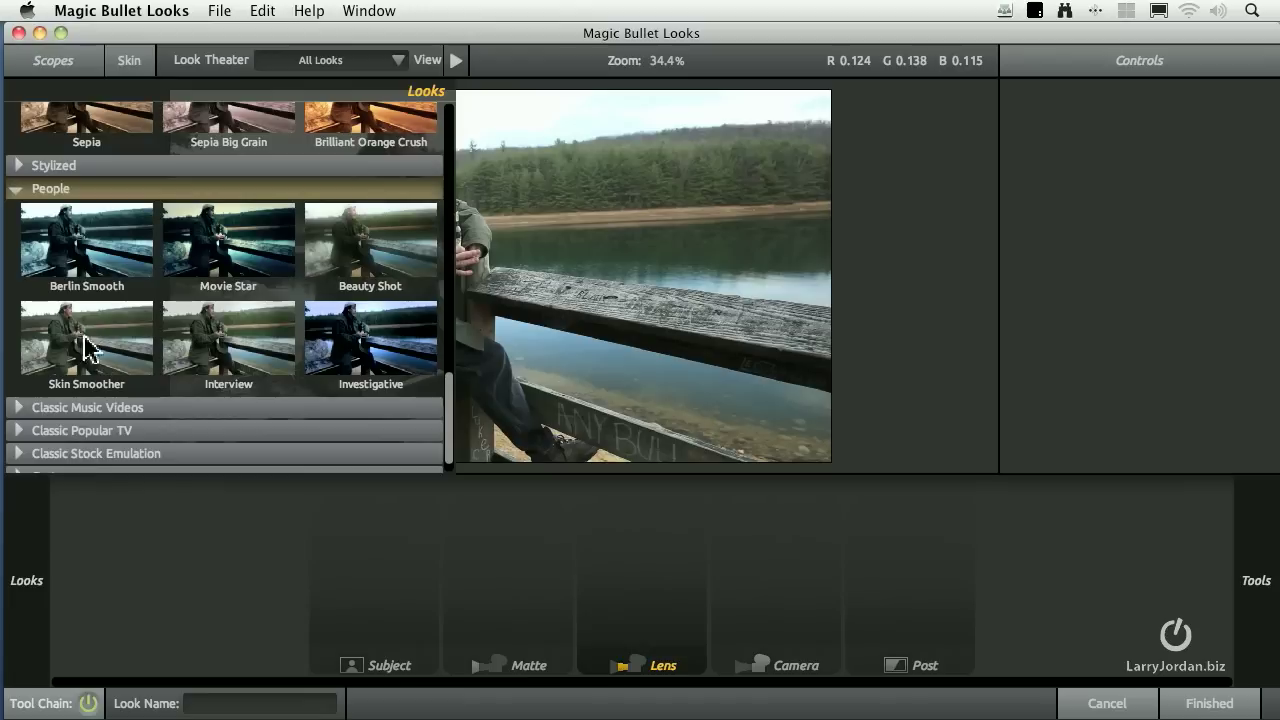
{"action": "scroll", "coordinate": [80, 325], "scroll_direction": "up", "scroll_amount": 2}
{"action": "left_click", "coordinate": [22, 265]}
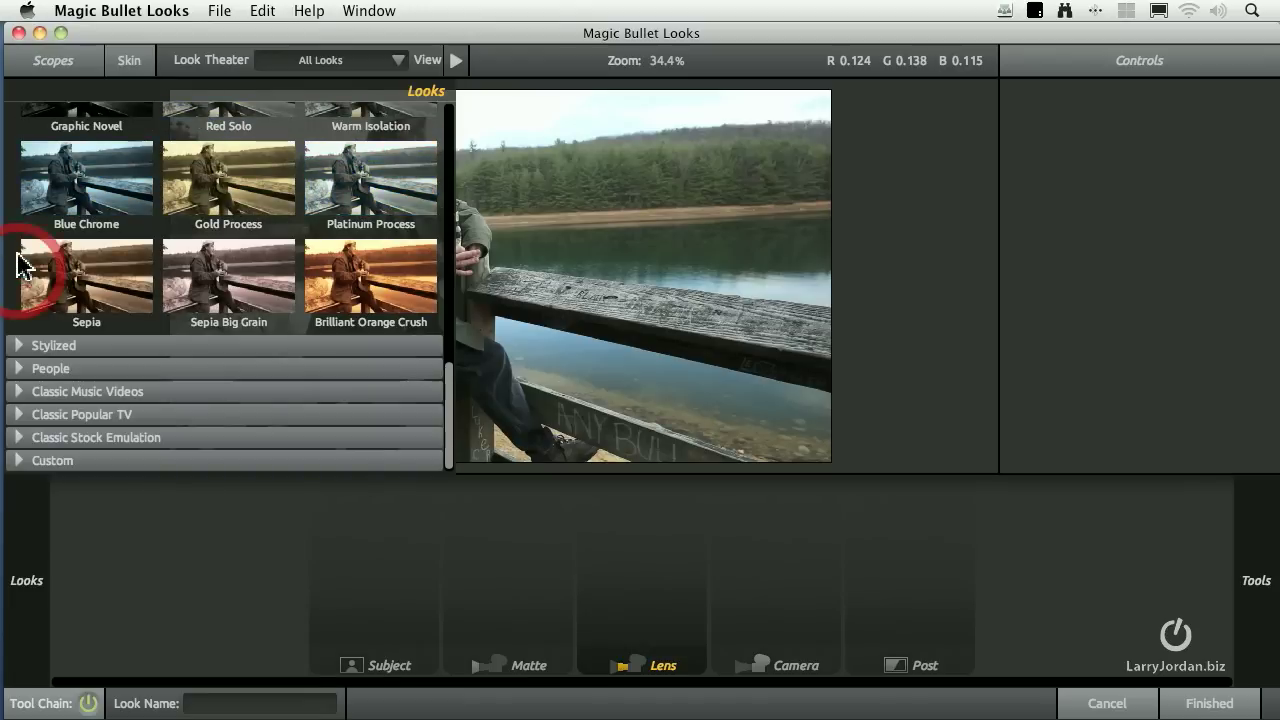
{"action": "left_click", "coordinate": [18, 346]}
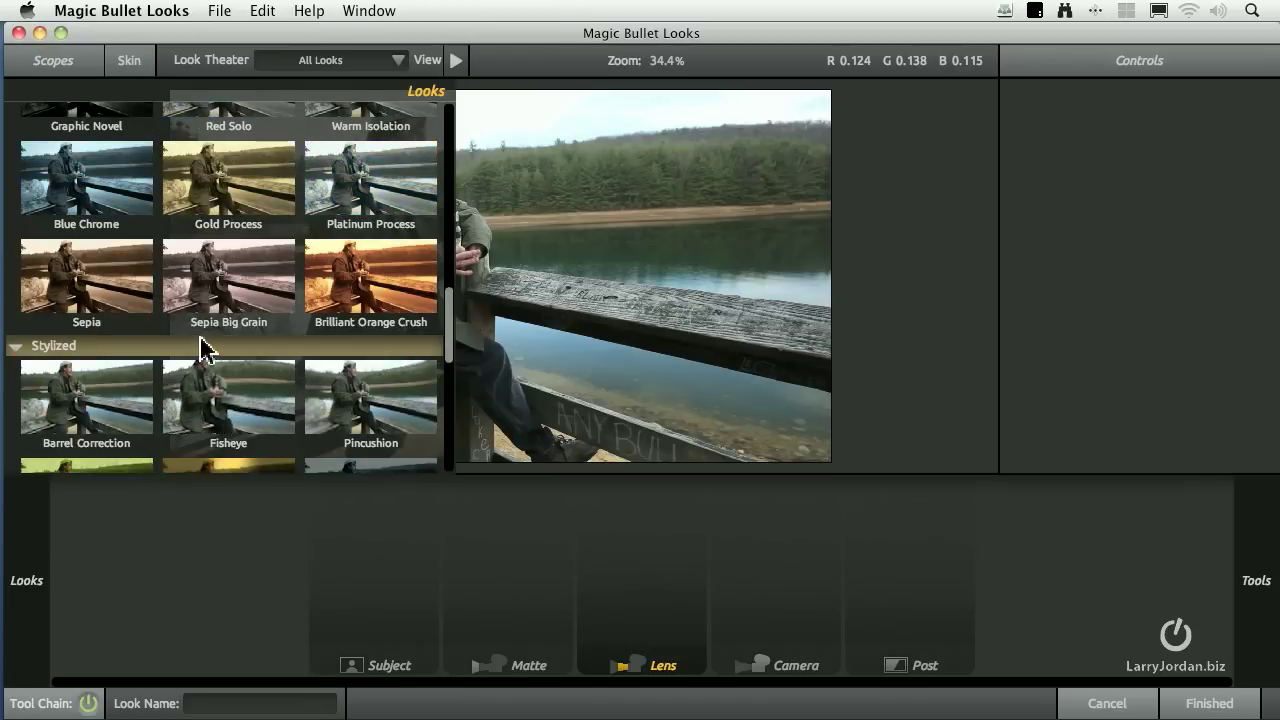
{"action": "scroll", "coordinate": [205, 345], "scroll_direction": "down", "scroll_amount": 5}
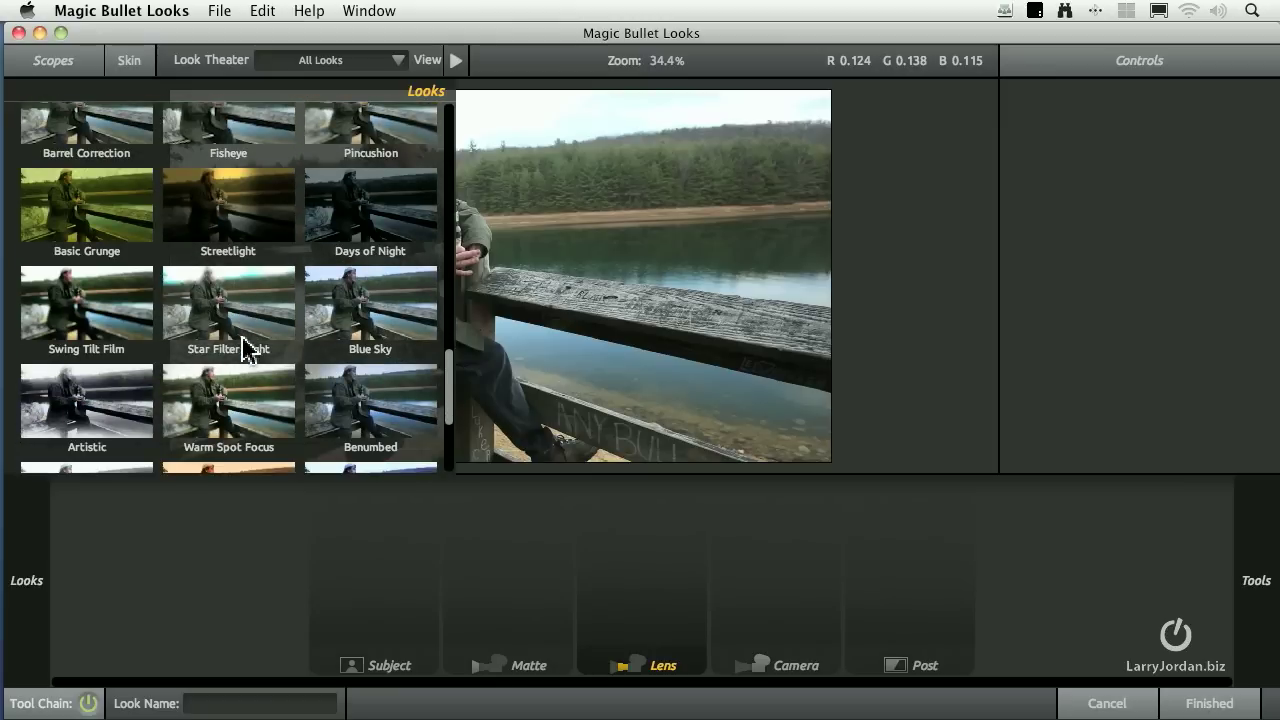
{"action": "scroll", "coordinate": [245, 348], "scroll_direction": "down", "scroll_amount": 3}
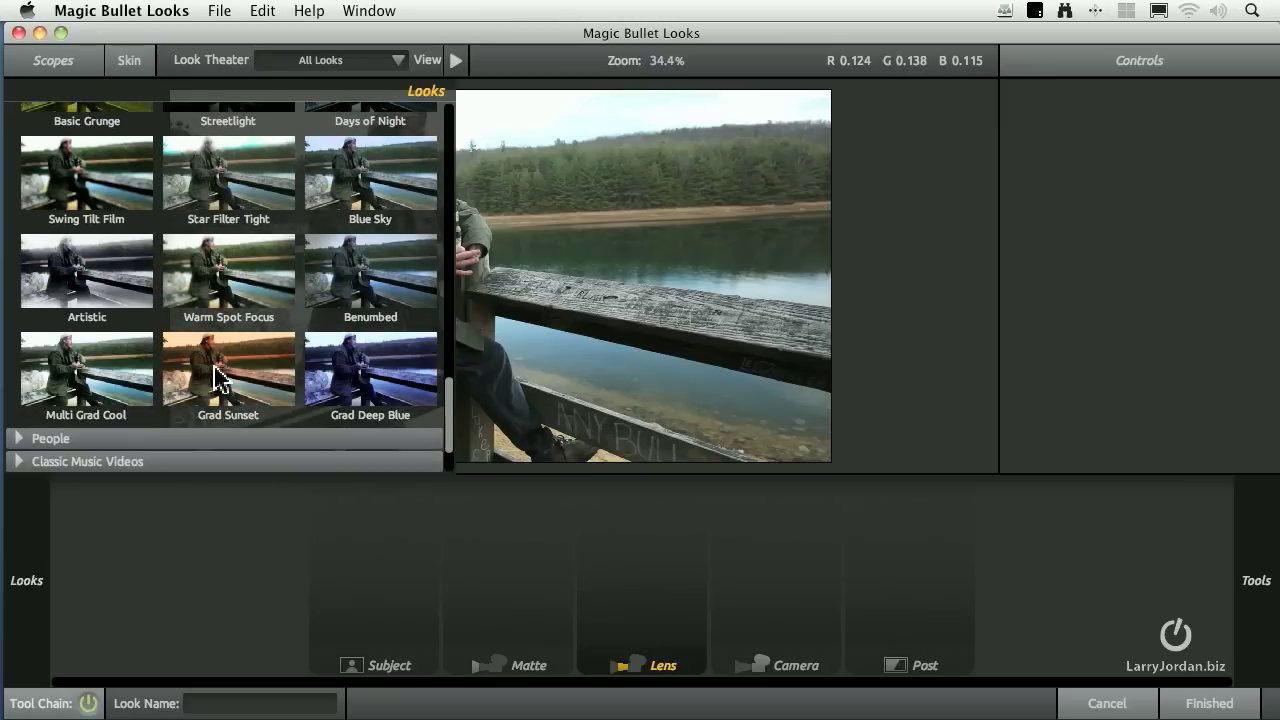
{"action": "left_click", "coordinate": [213, 378]}
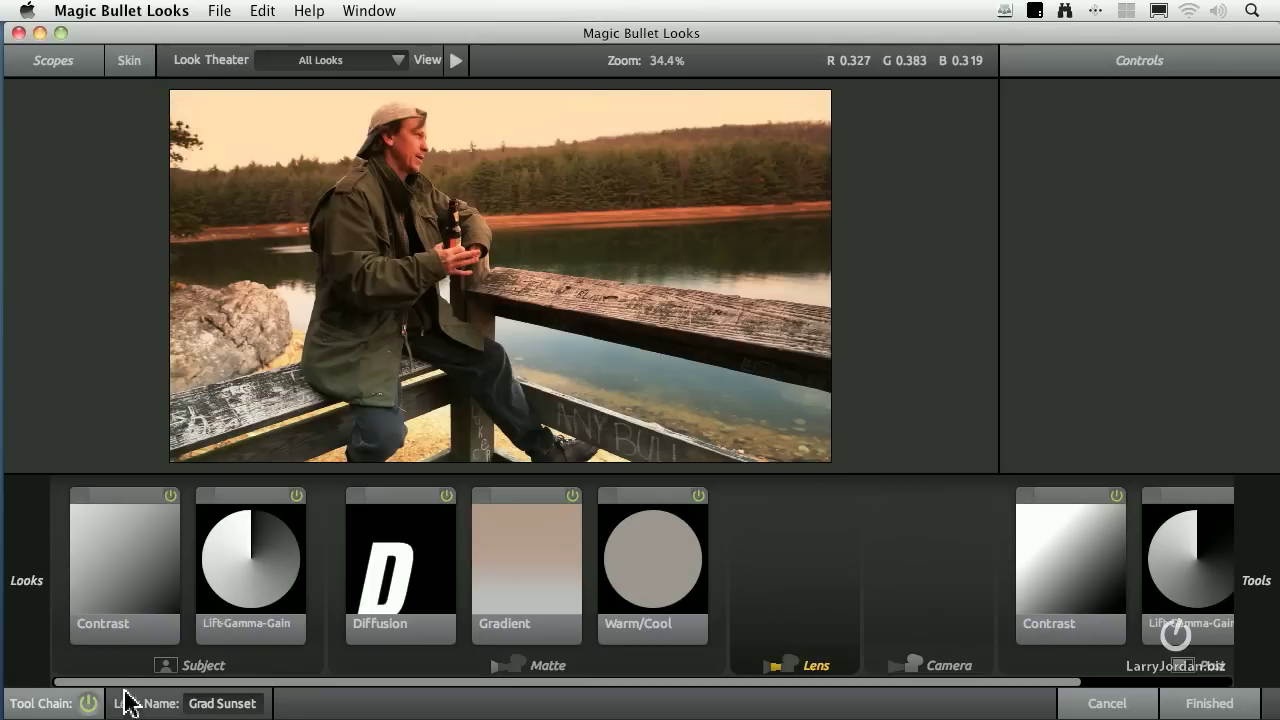
Compare the lake clip with the tool chain switched off and on, and cancel the look edit
{"action": "left_click", "coordinate": [88, 703]}
{"action": "left_click", "coordinate": [88, 703]}
{"action": "left_click", "coordinate": [88, 703]}
{"action": "left_click", "coordinate": [88, 703]}
{"action": "left_click", "coordinate": [88, 703]}
{"action": "left_click", "coordinate": [88, 703]}
{"action": "left_click", "coordinate": [1122, 712]}
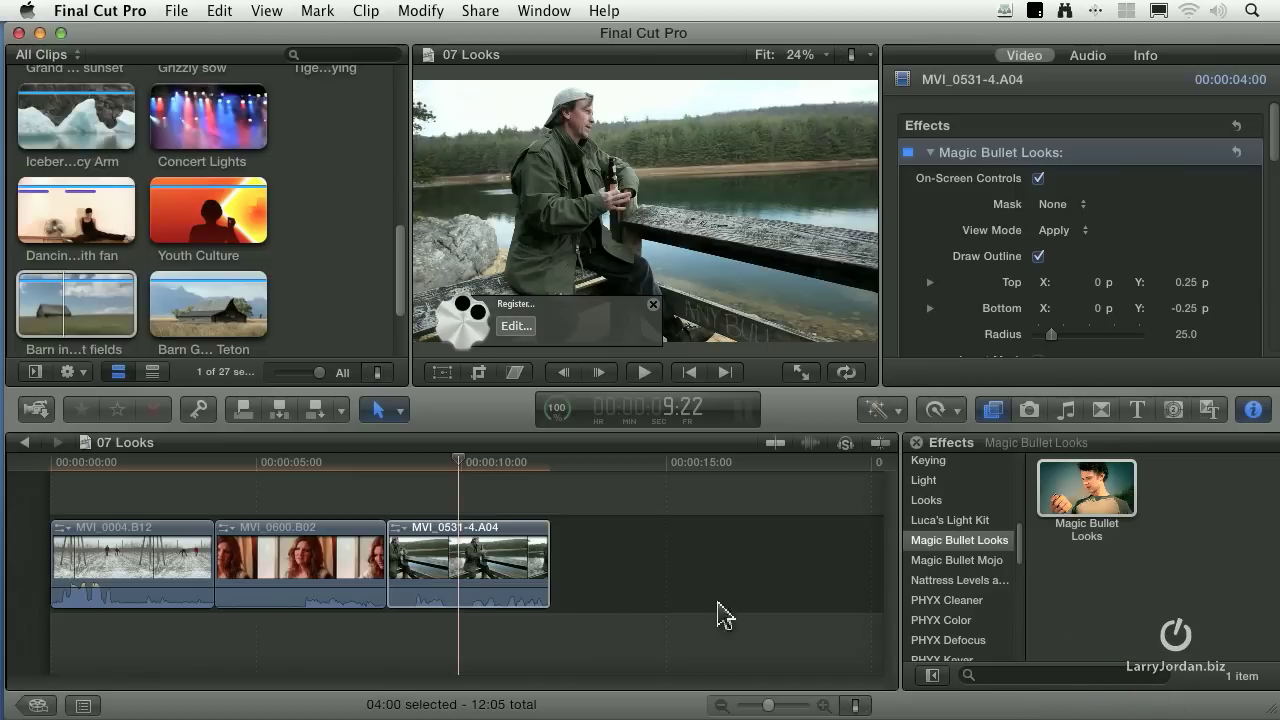
Delete the Magic Bullet Looks effect from the MVI_0600.B02 clip, apply it afresh and open the look editor
{"action": "left_click", "coordinate": [303, 585]}
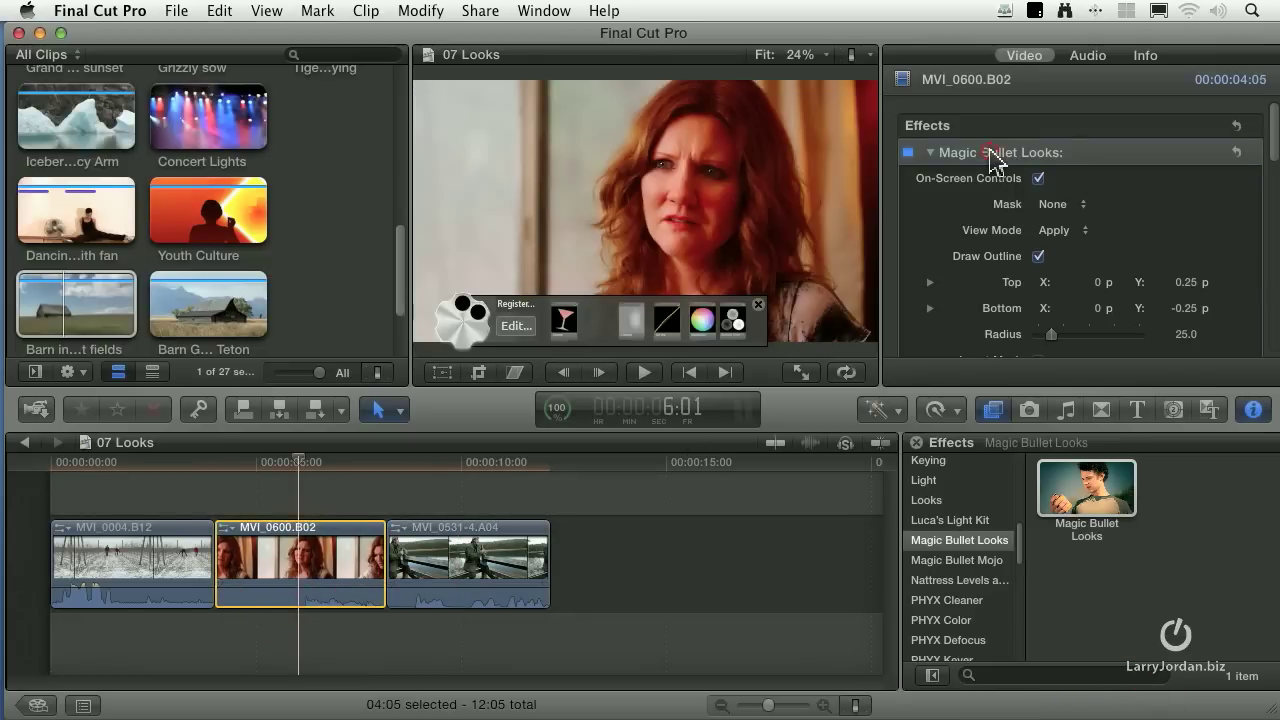
{"action": "left_click", "coordinate": [990, 160]}
{"action": "left_click", "coordinate": [975, 154]}
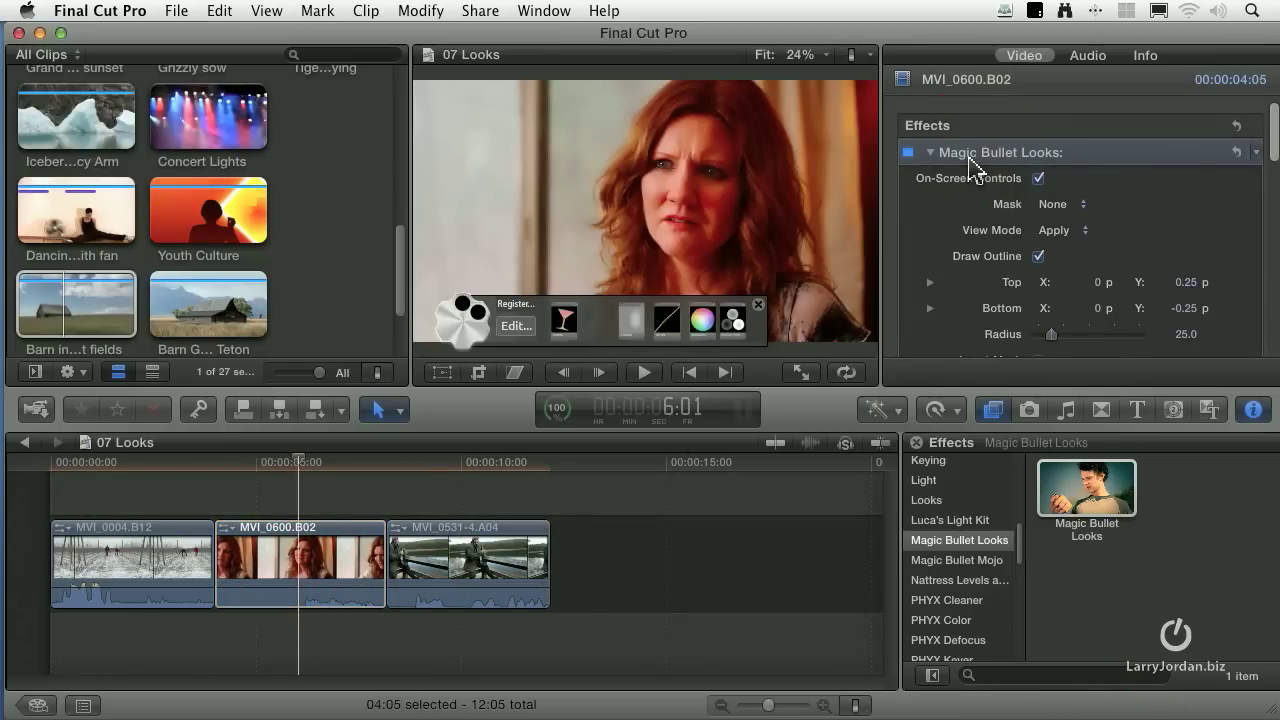
{"action": "key", "text": "Delete"}
{"action": "left_click_drag", "start_coordinate": [1128, 486], "coordinate": [293, 580]}
{"action": "left_click", "coordinate": [516, 326]}
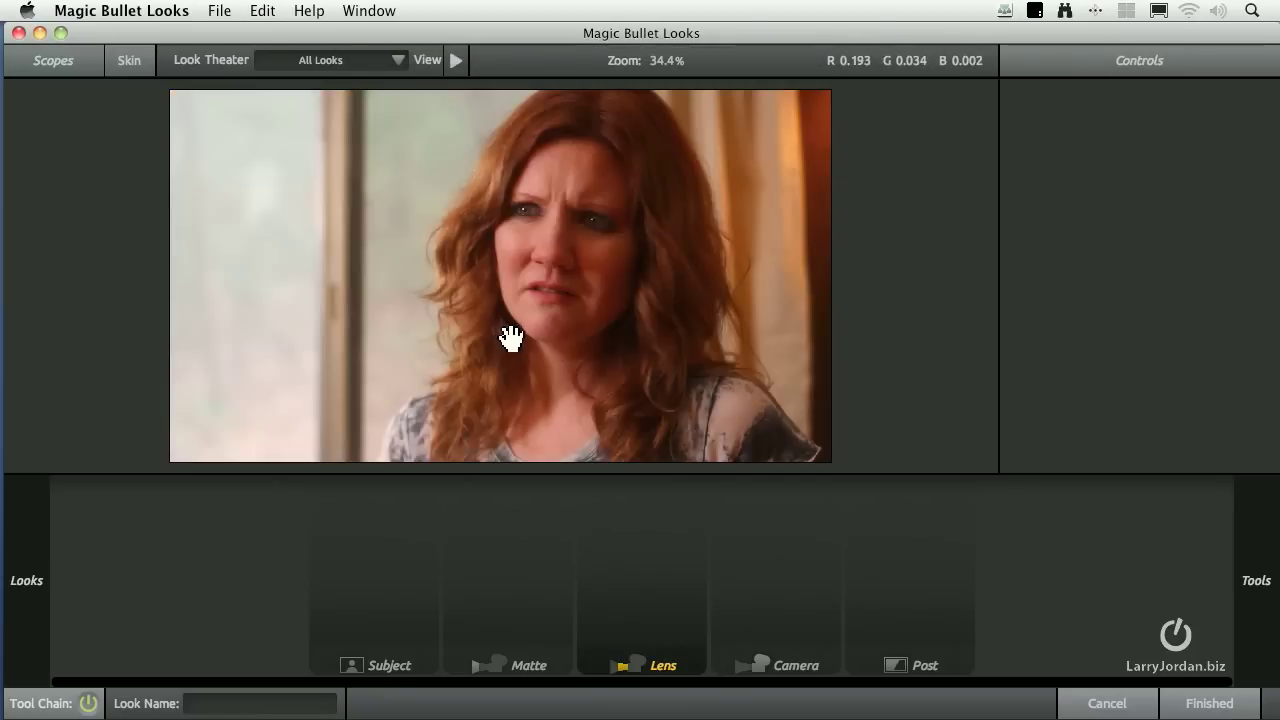
Add the Spot Fill tool from the Subject tools to the empty look
{"action": "mouse_move", "coordinate": [1257, 630]}
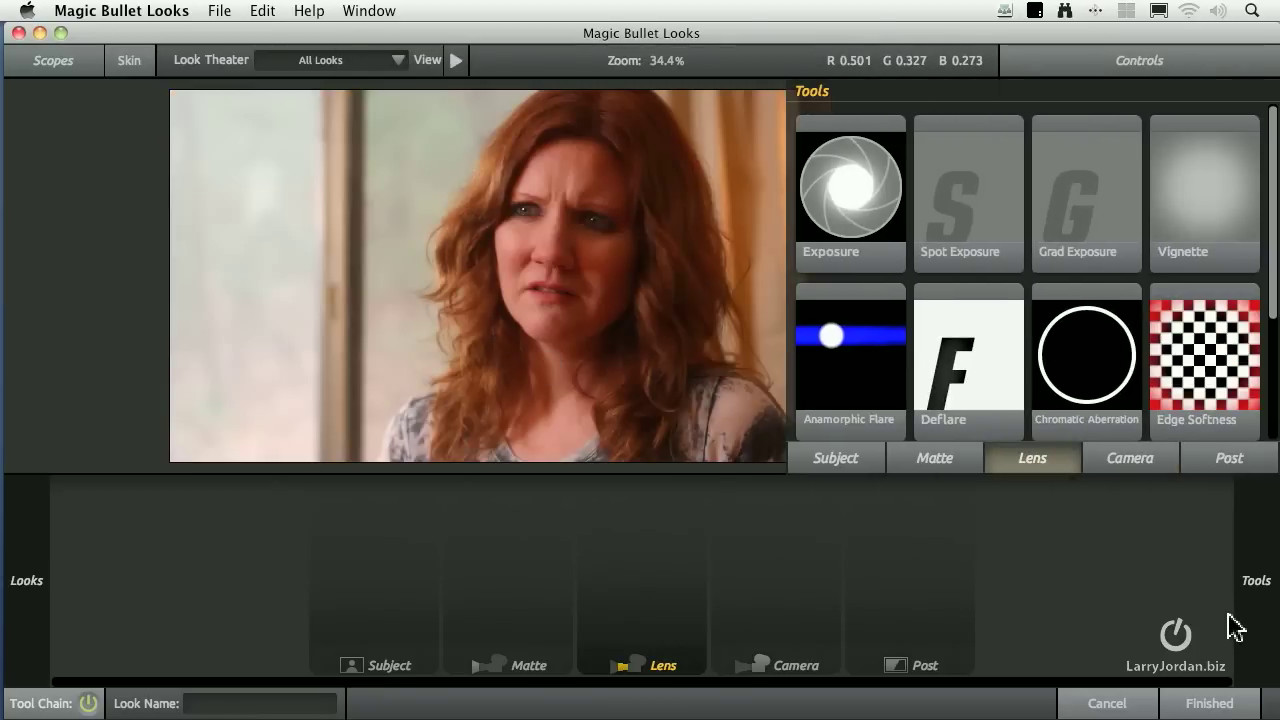
{"action": "left_click", "coordinate": [858, 462]}
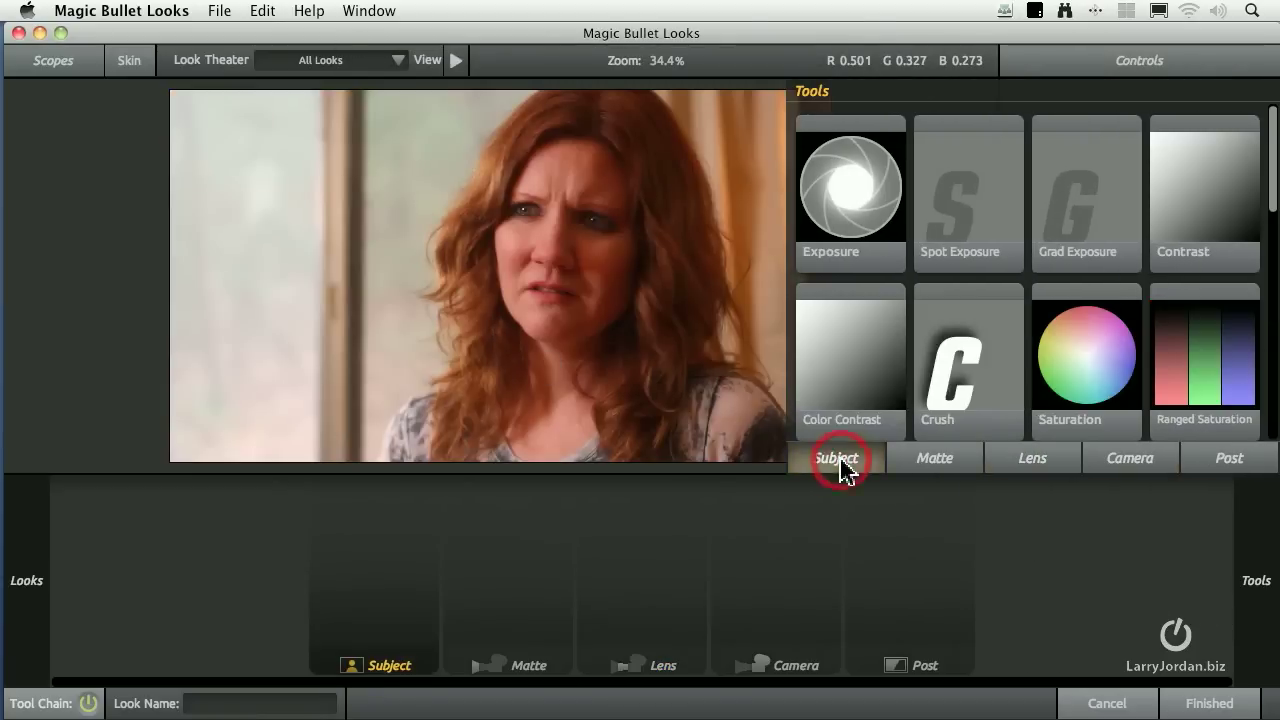
{"action": "scroll", "coordinate": [1014, 332], "scroll_direction": "down", "scroll_amount": 3}
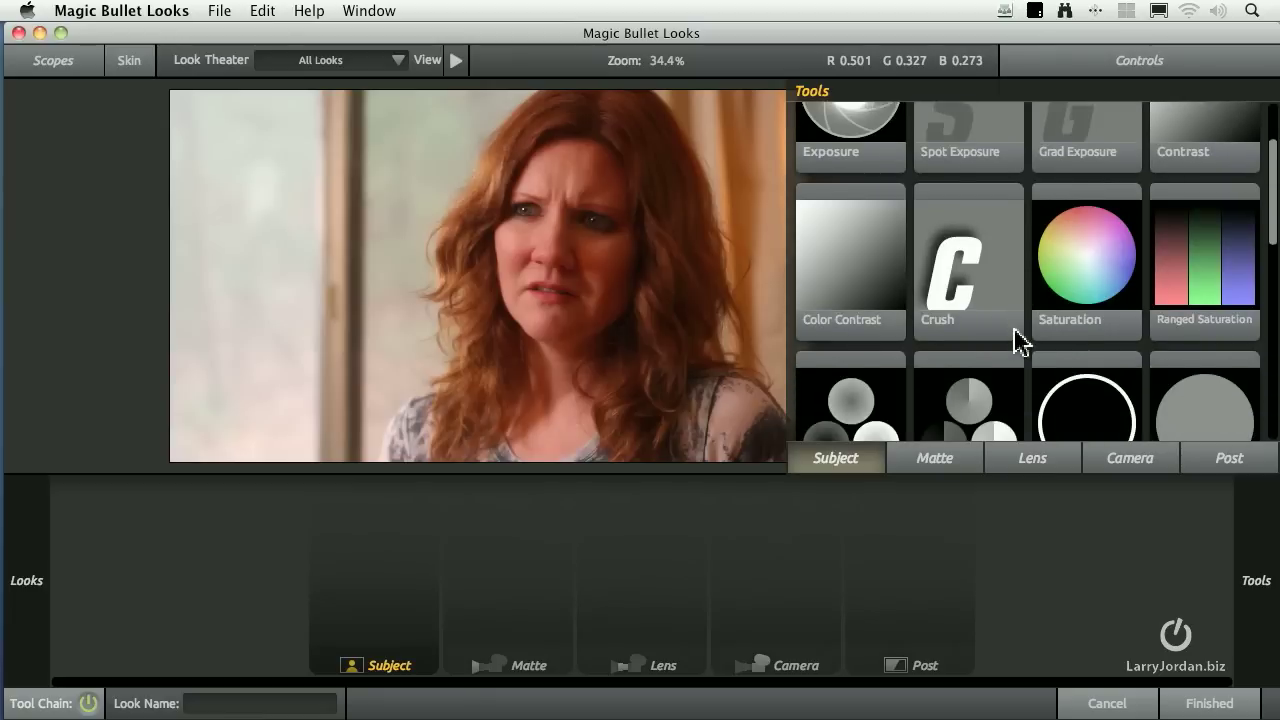
{"action": "scroll", "coordinate": [1016, 338], "scroll_direction": "down", "scroll_amount": 5}
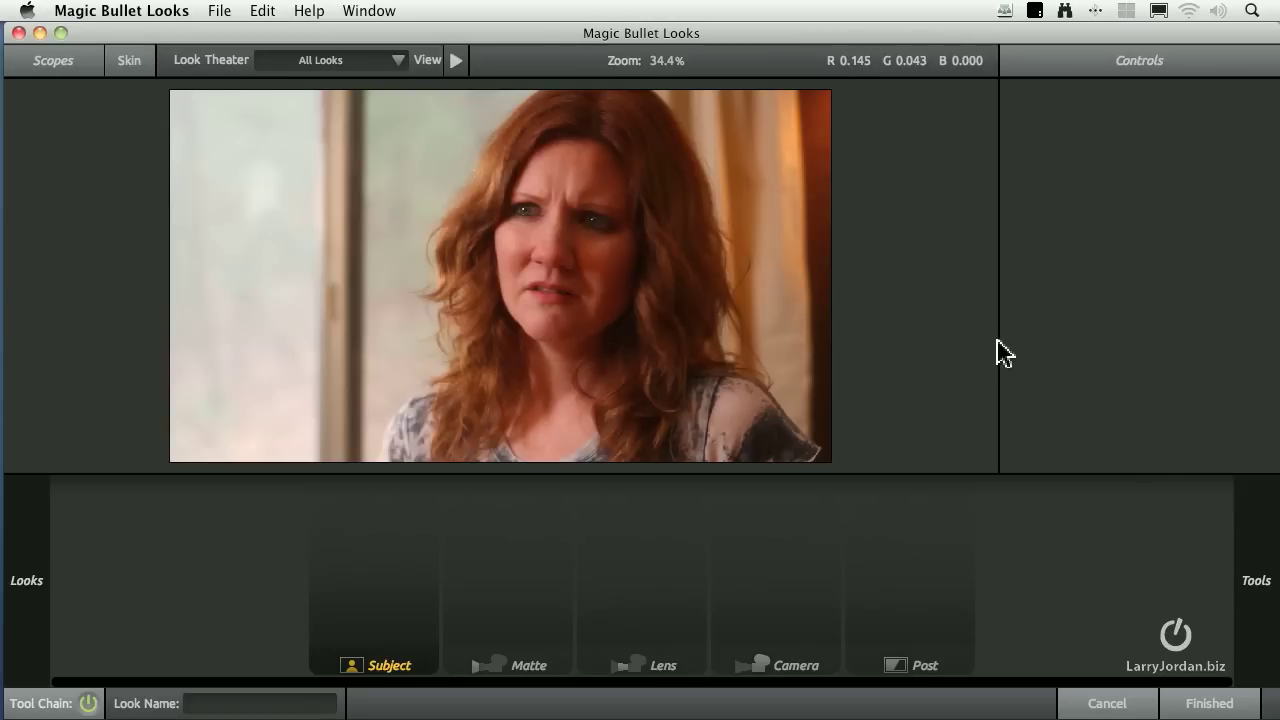
{"action": "mouse_move", "coordinate": [1268, 572]}
{"action": "left_click_drag", "start_coordinate": [975, 330], "coordinate": [657, 314]}
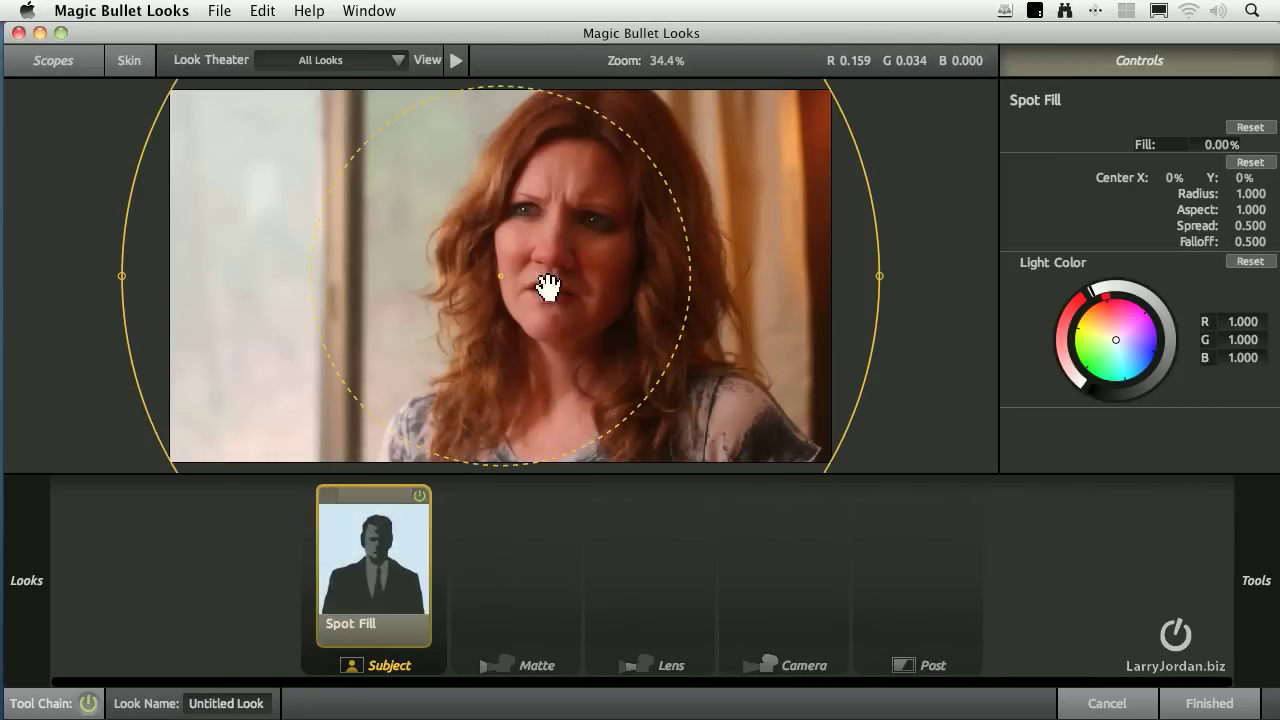
Center the Spot Fill at about X +23.0%, Y +1.1%, with aspect 0.288, falloff 0.435 and light color RGB 0.717
{"action": "left_click_drag", "start_coordinate": [491, 274], "coordinate": [648, 282]}
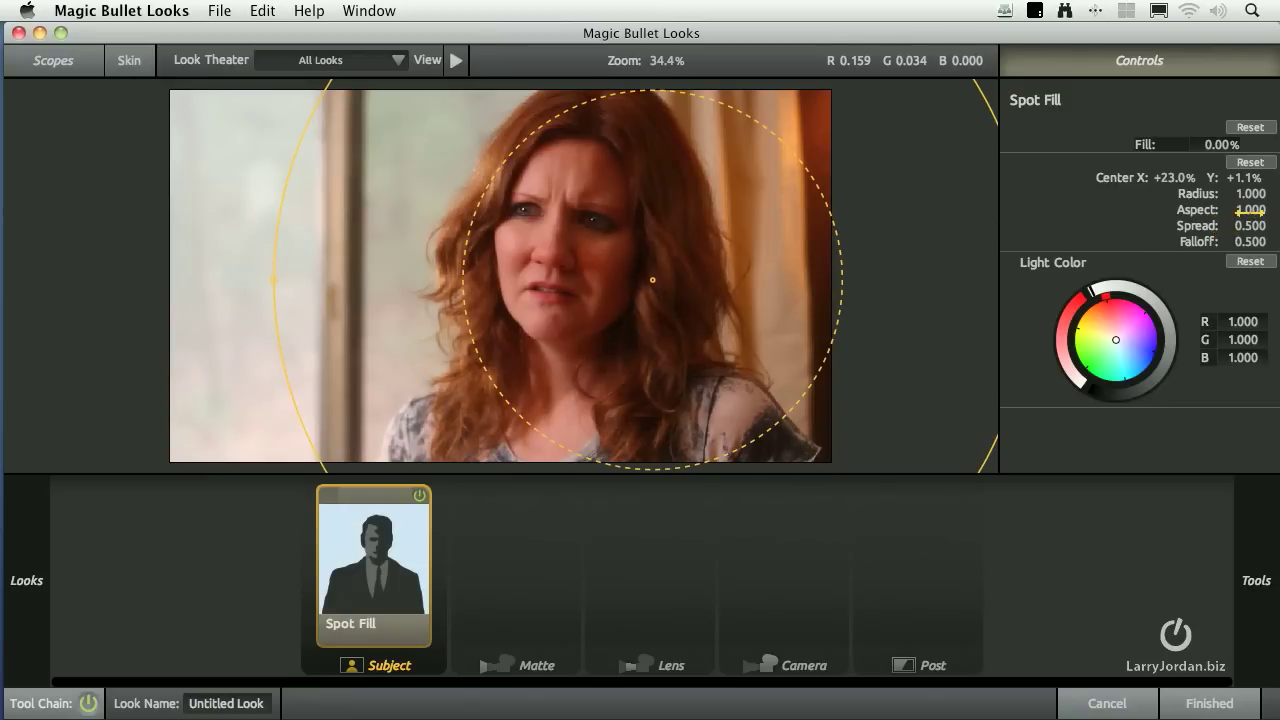
{"action": "left_click_drag", "start_coordinate": [273, 280], "coordinate": [540, 283]}
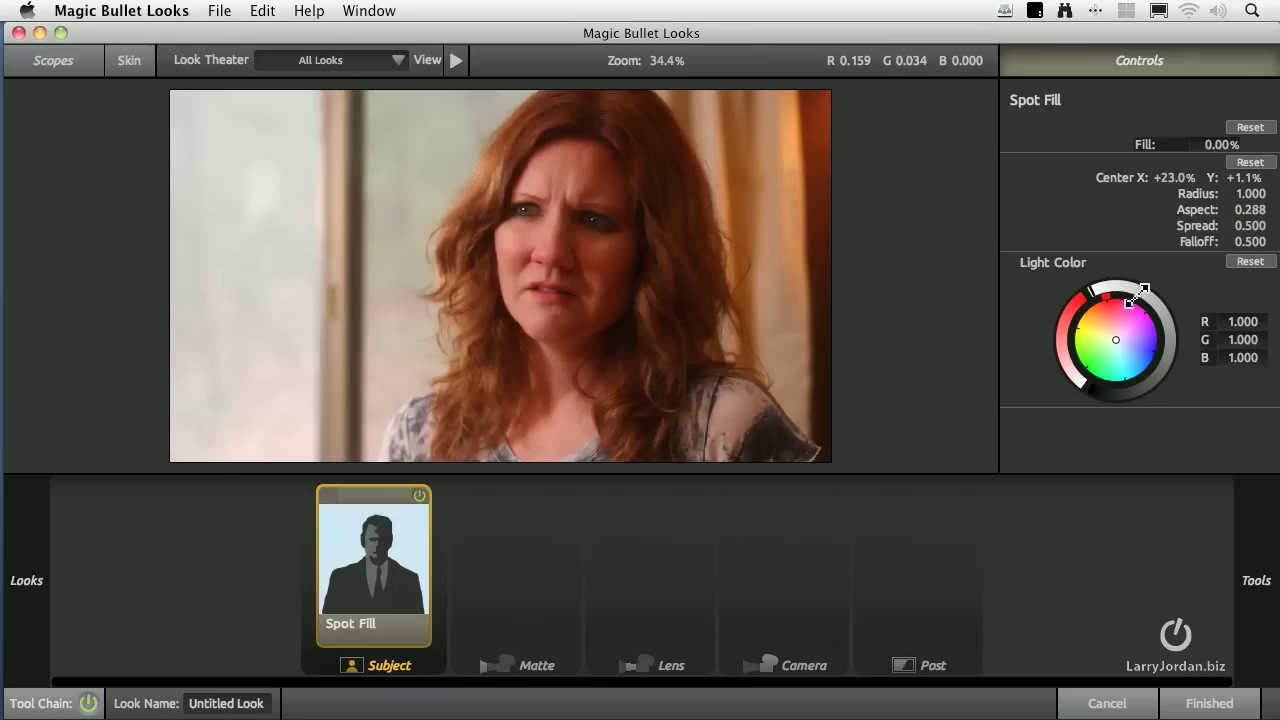
{"action": "mouse_move", "coordinate": [1140, 300]}
{"action": "left_mouse_down"}
{"action": "mouse_move", "coordinate": [1122, 288]}
{"action": "mouse_move", "coordinate": [1145, 294]}
{"action": "mouse_move", "coordinate": [1171, 346]}
{"action": "mouse_move", "coordinate": [1151, 383]}
{"action": "mouse_move", "coordinate": [1165, 318]}
{"action": "mouse_move", "coordinate": [1171, 336]}
{"action": "mouse_move", "coordinate": [1148, 296]}
{"action": "left_mouse_up"}
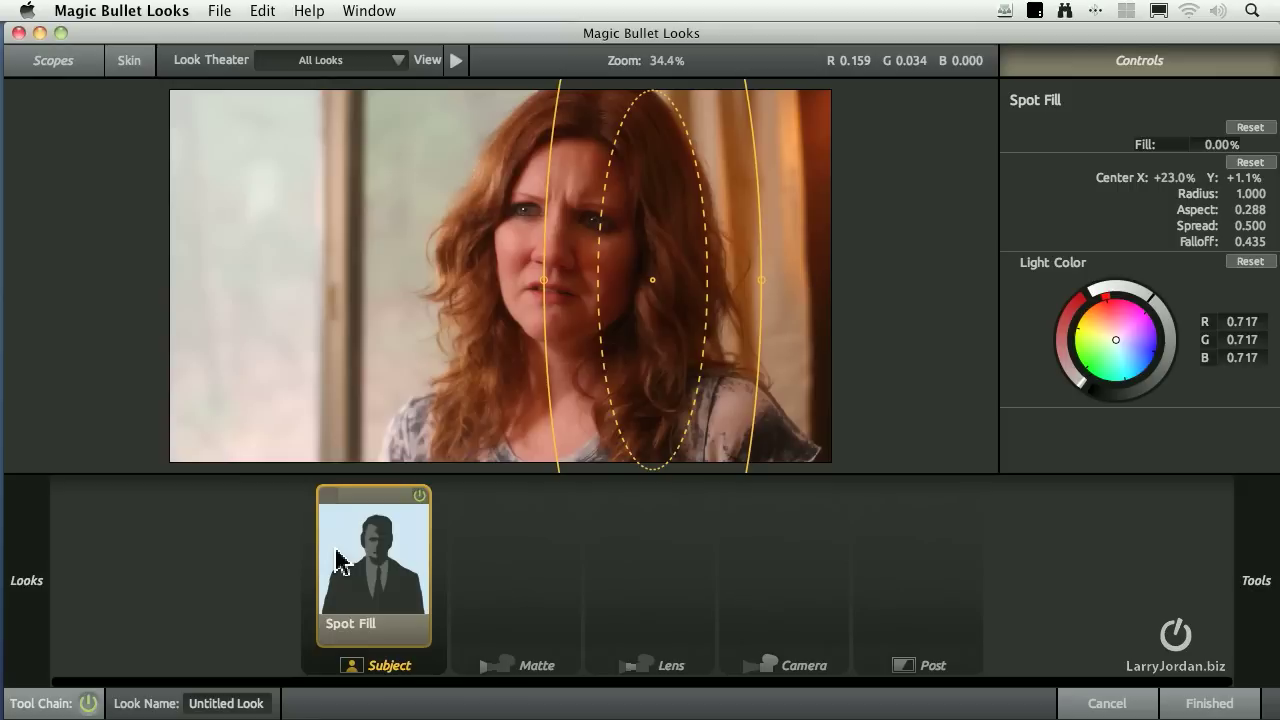
Switch off the Spot Fill tool and add the Cool Fog diffusion from the Matte tools to the look
{"action": "left_click", "coordinate": [420, 495]}
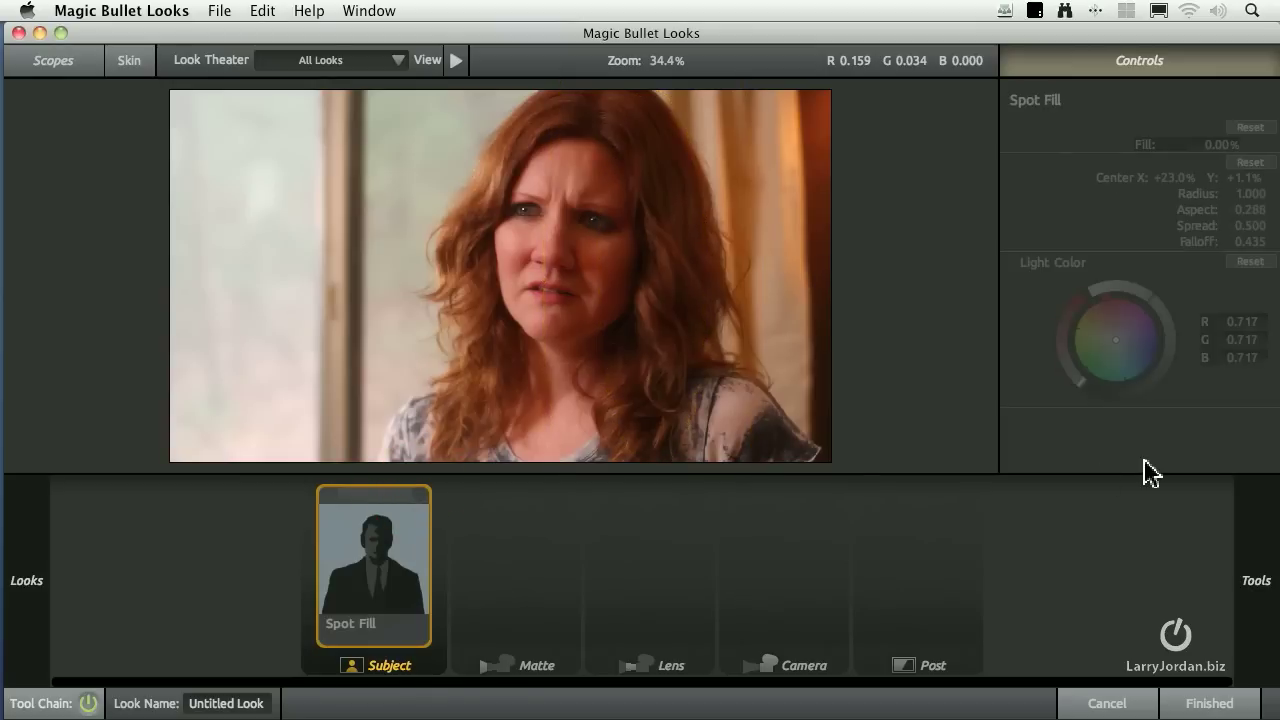
{"action": "mouse_move", "coordinate": [1257, 628]}
{"action": "left_click", "coordinate": [929, 457]}
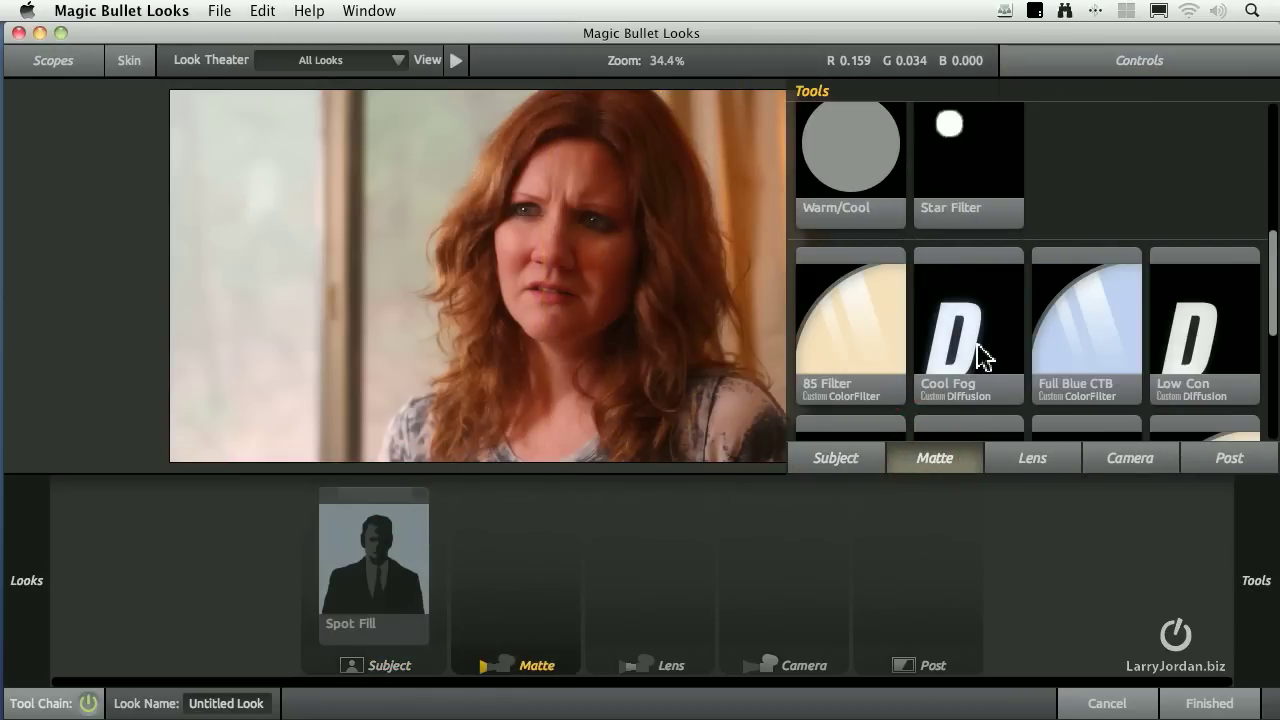
{"action": "left_click_drag", "start_coordinate": [975, 350], "coordinate": [584, 277]}
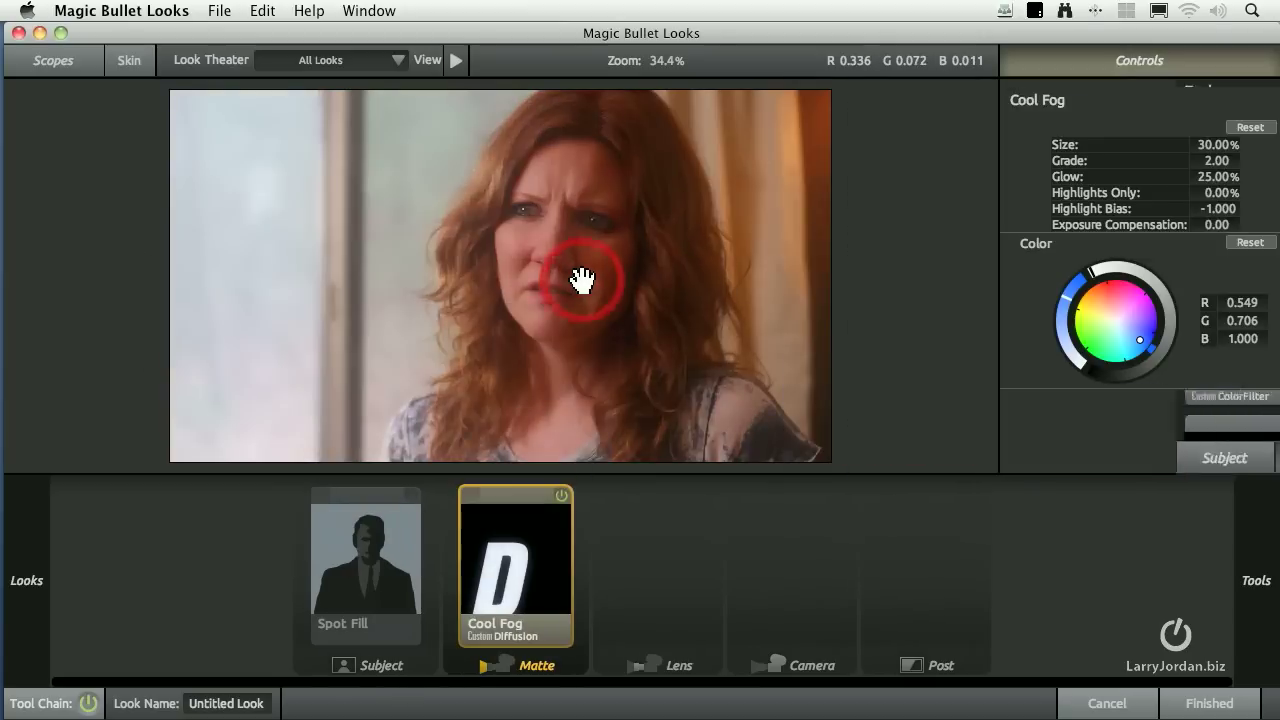
Compare the shot with the Cool Fog tool switched off and on several times, leaving it switched off
{"action": "left_click", "coordinate": [561, 496]}
{"action": "left_click", "coordinate": [561, 496]}
{"action": "left_click", "coordinate": [561, 496]}
{"action": "left_click", "coordinate": [561, 496]}
{"action": "left_click", "coordinate": [561, 496]}
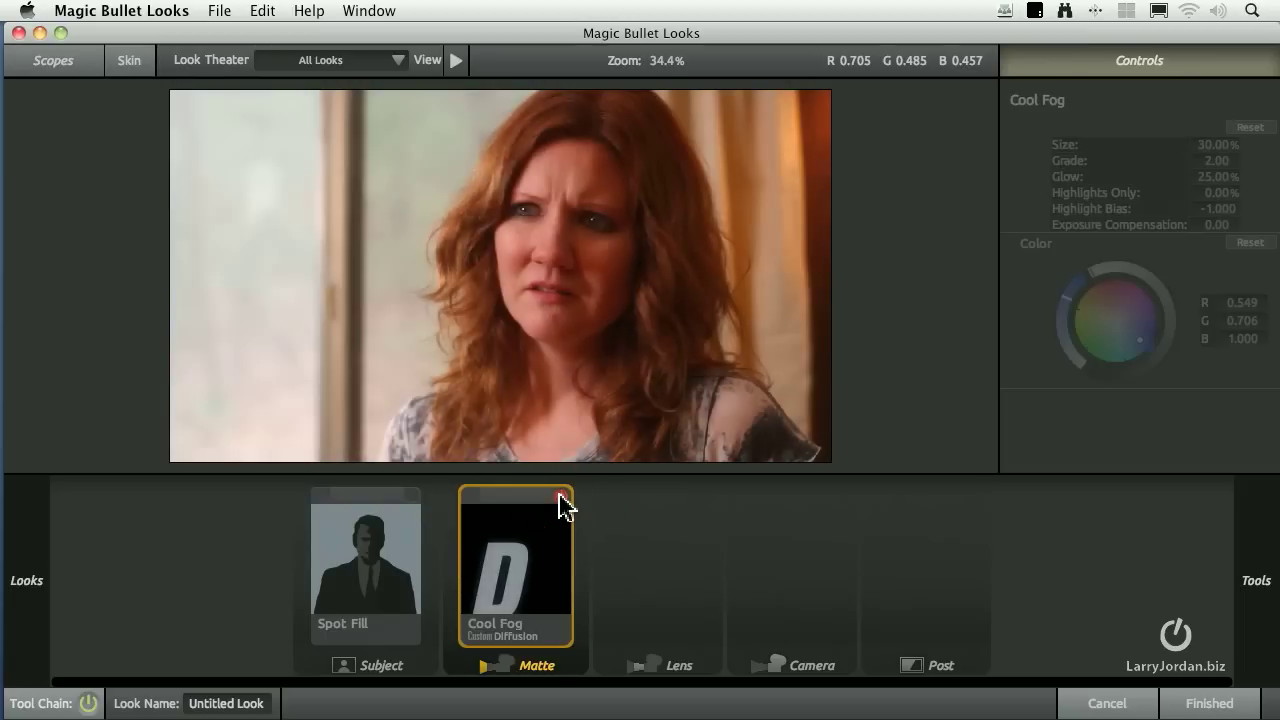
{"action": "left_click", "coordinate": [561, 496]}
{"action": "left_click", "coordinate": [561, 496]}
{"action": "left_click", "coordinate": [561, 496]}
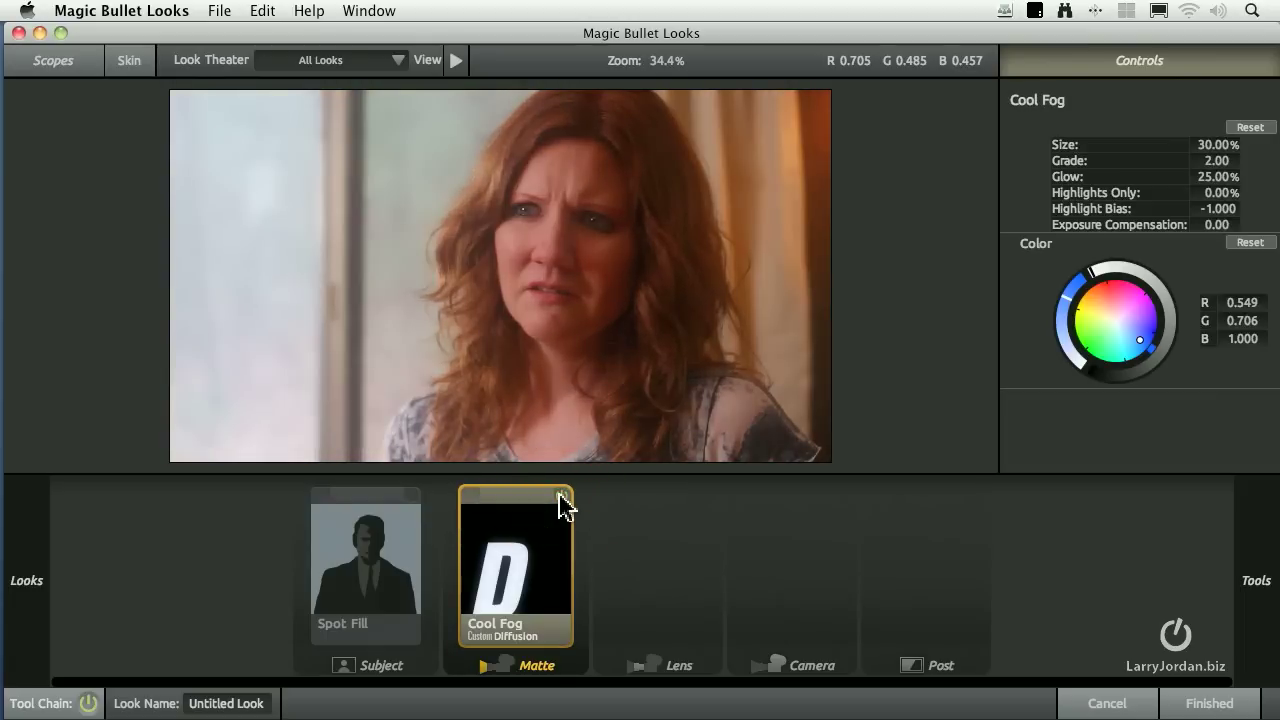
{"action": "left_click", "coordinate": [561, 496]}
Look through the available Lens tools and Camera tools for the look
{"action": "mouse_move", "coordinate": [1254, 590]}
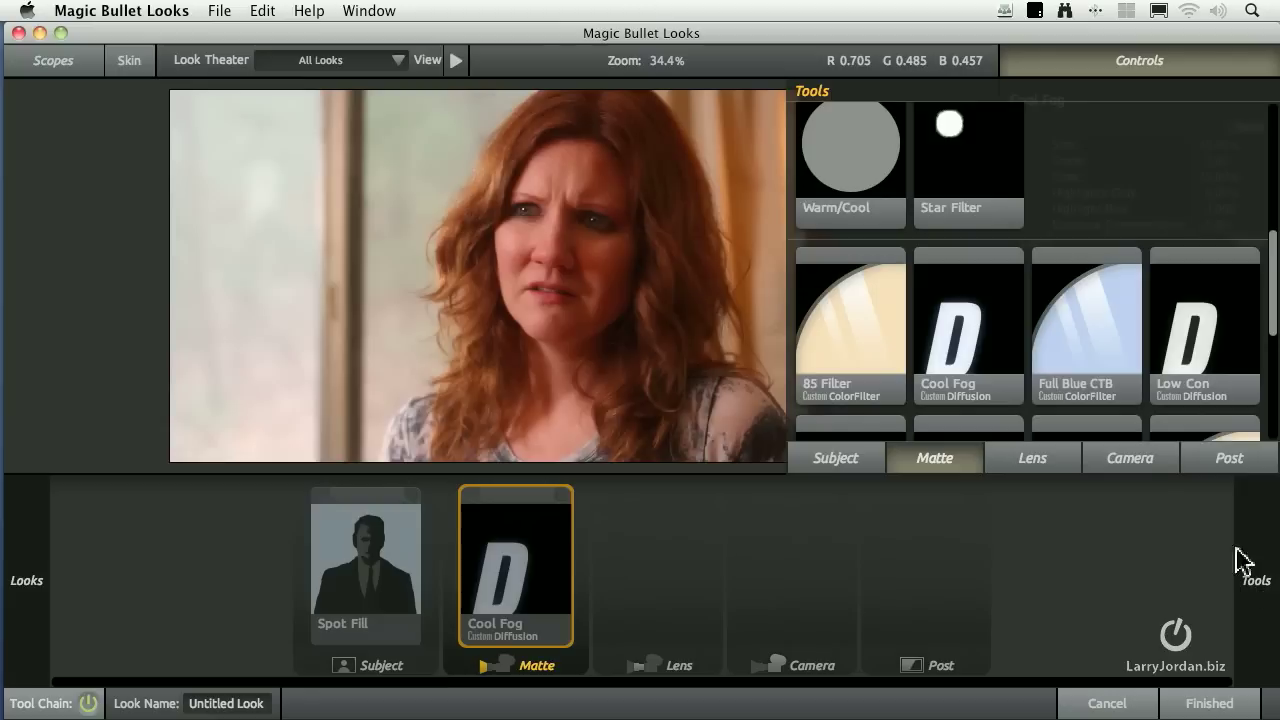
{"action": "left_click", "coordinate": [1045, 466]}
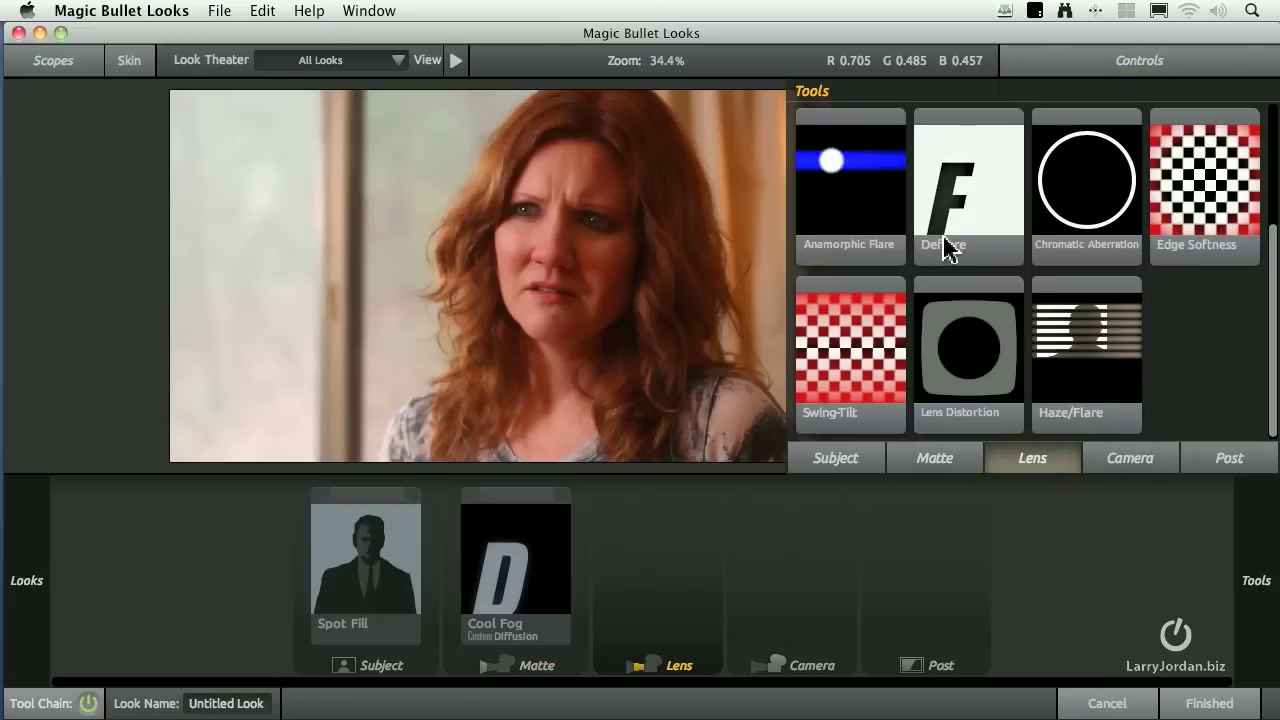
{"action": "scroll", "coordinate": [950, 240], "scroll_direction": "up", "scroll_amount": 5}
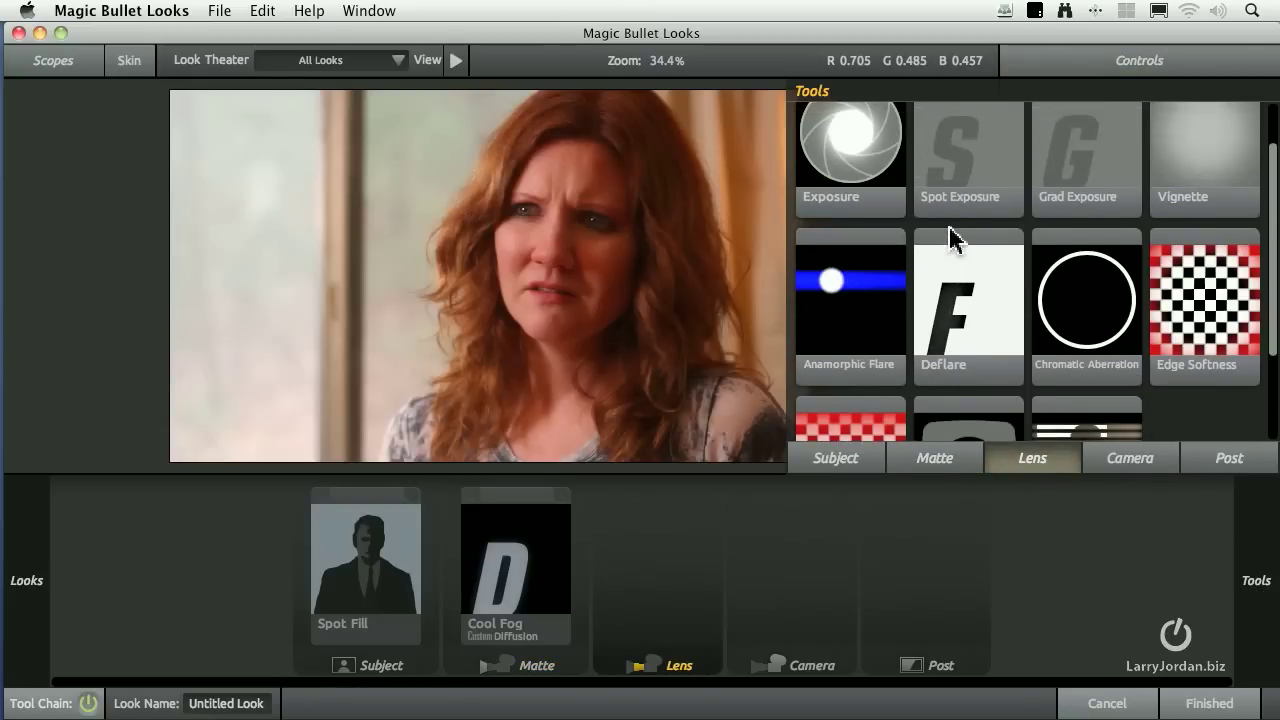
{"action": "scroll", "coordinate": [971, 320], "scroll_direction": "down", "scroll_amount": 3}
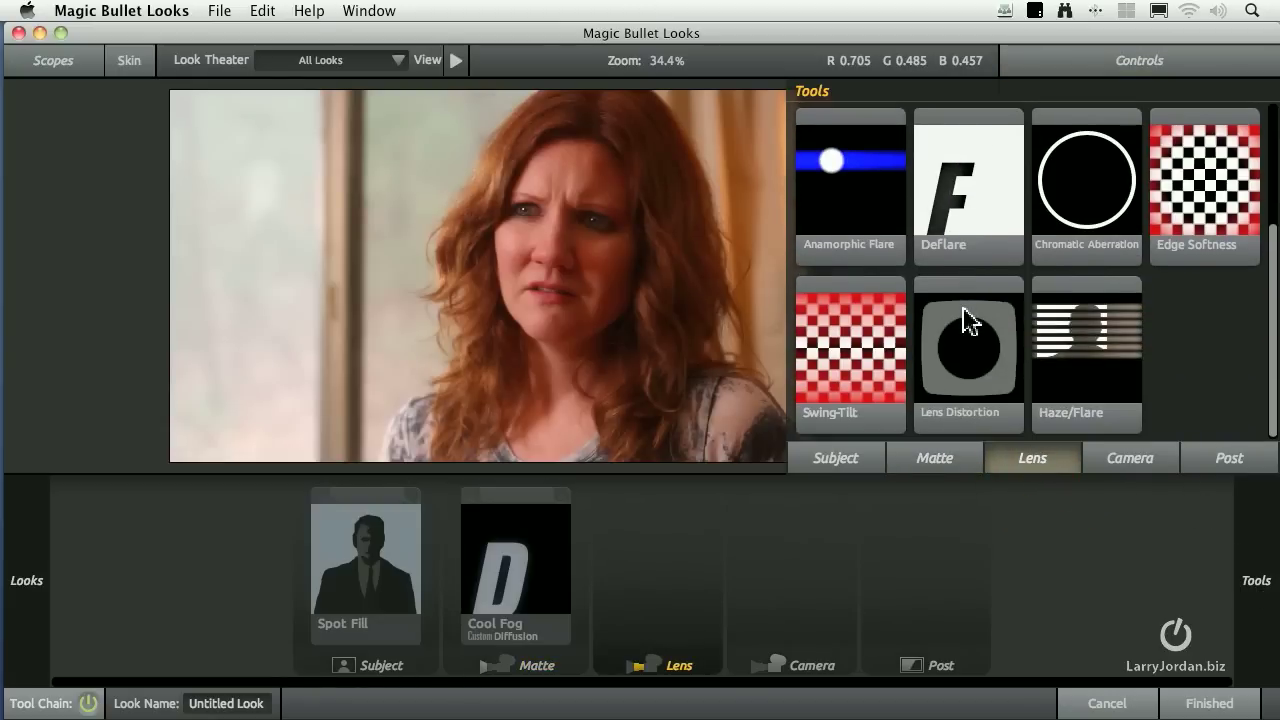
{"action": "left_click", "coordinate": [1136, 464]}
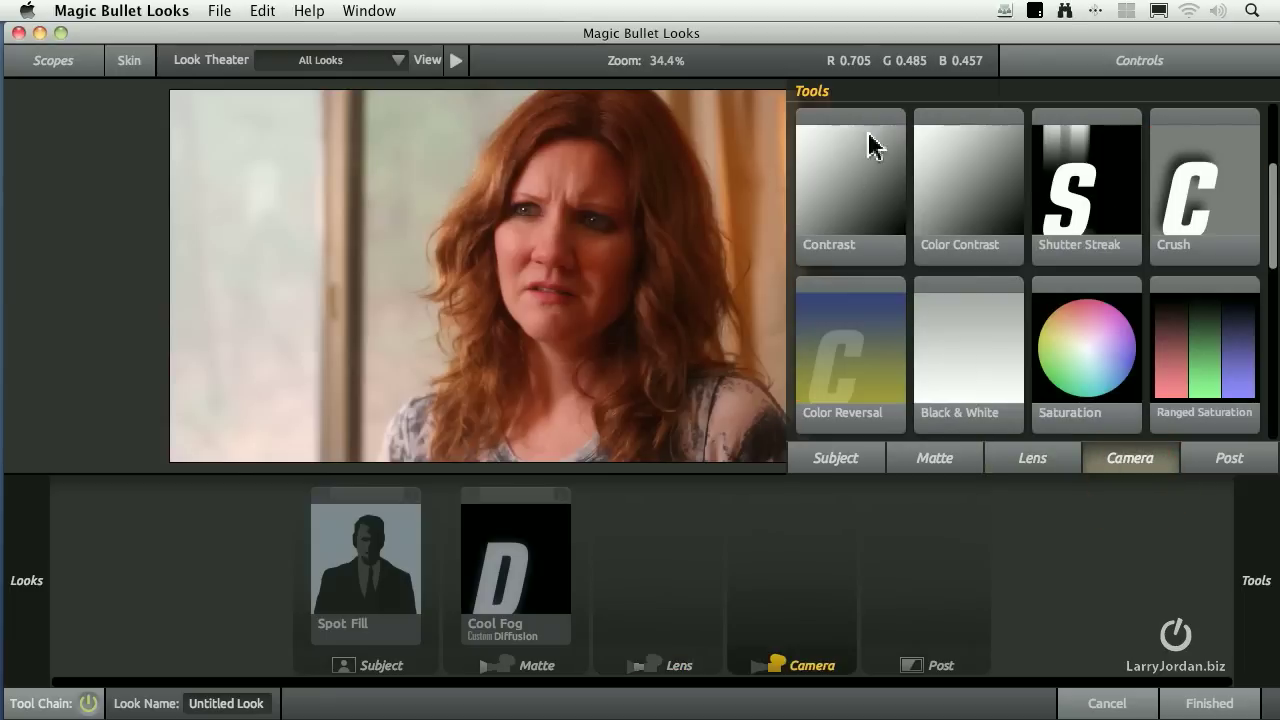
{"action": "scroll", "coordinate": [1090, 165], "scroll_direction": "down", "scroll_amount": 2}
{"action": "scroll", "coordinate": [1095, 168], "scroll_direction": "down", "scroll_amount": 5}
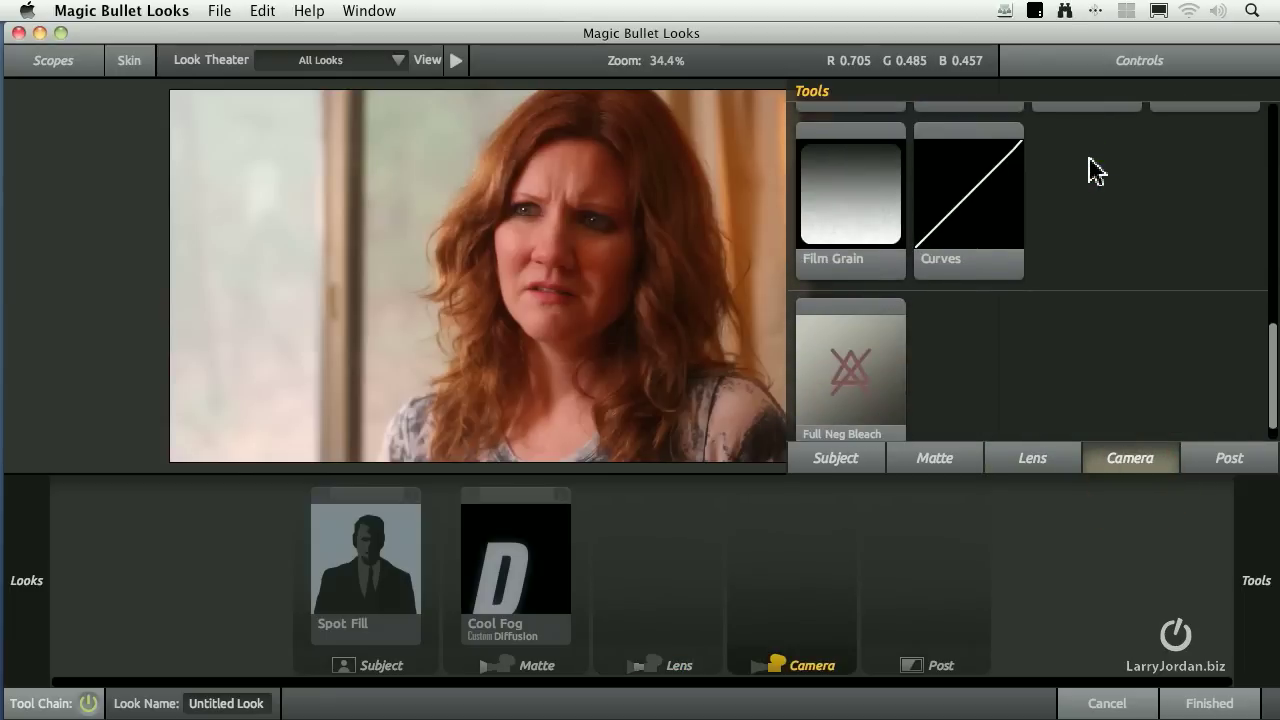
Add the Cosmo skin tool from the Post tools to the look, and cancel the look edit
{"action": "left_click", "coordinate": [1230, 462]}
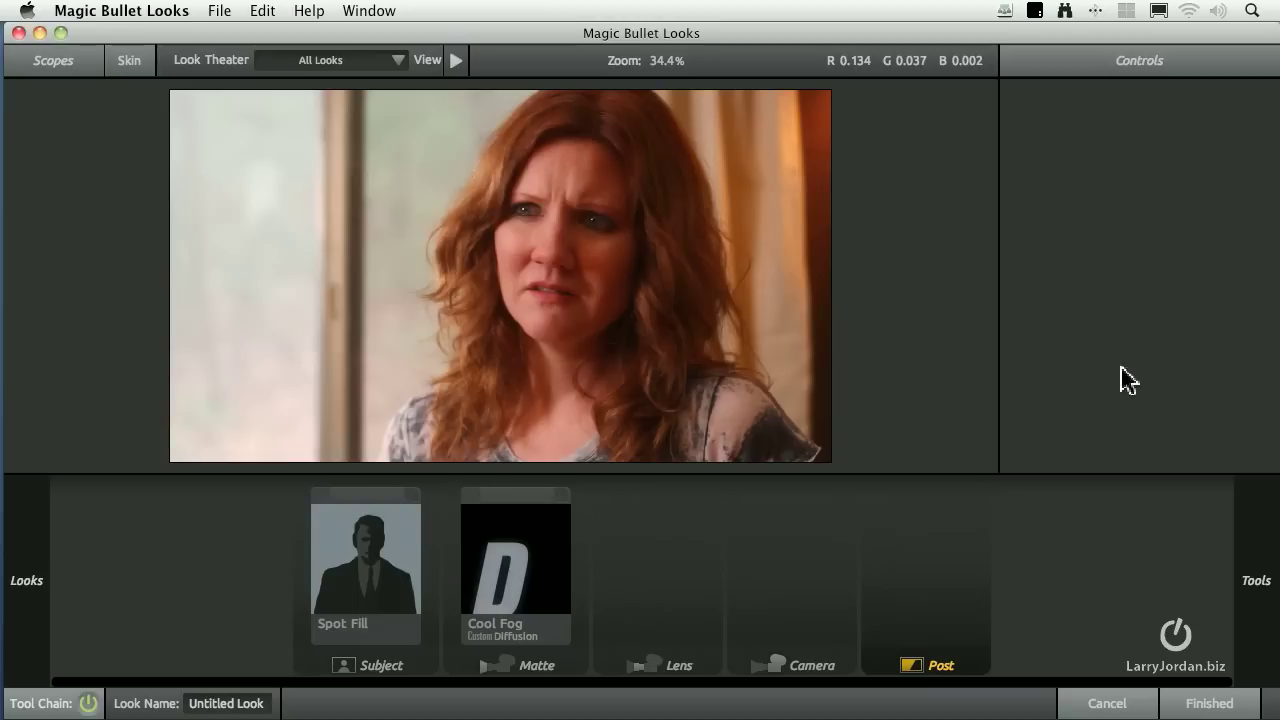
{"action": "mouse_move", "coordinate": [1266, 562]}
{"action": "left_click_drag", "start_coordinate": [830, 325], "coordinate": [551, 249]}
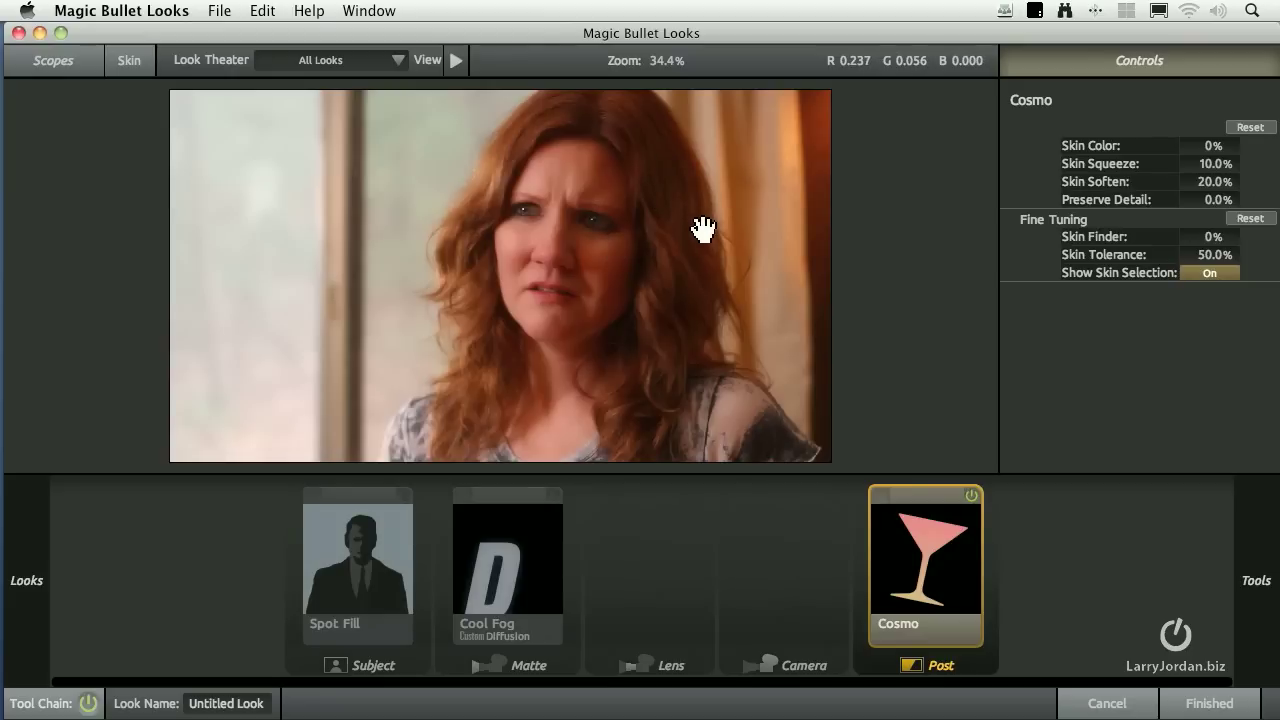
{"action": "left_click", "coordinate": [1095, 703]}
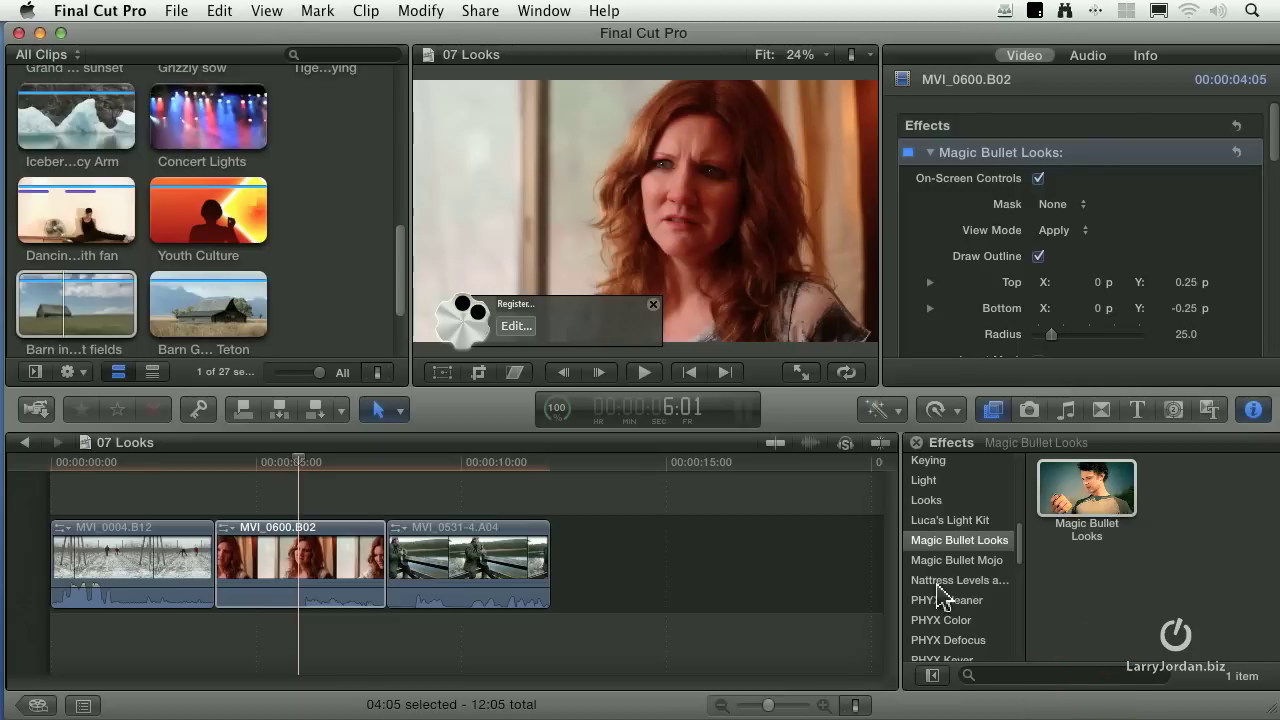